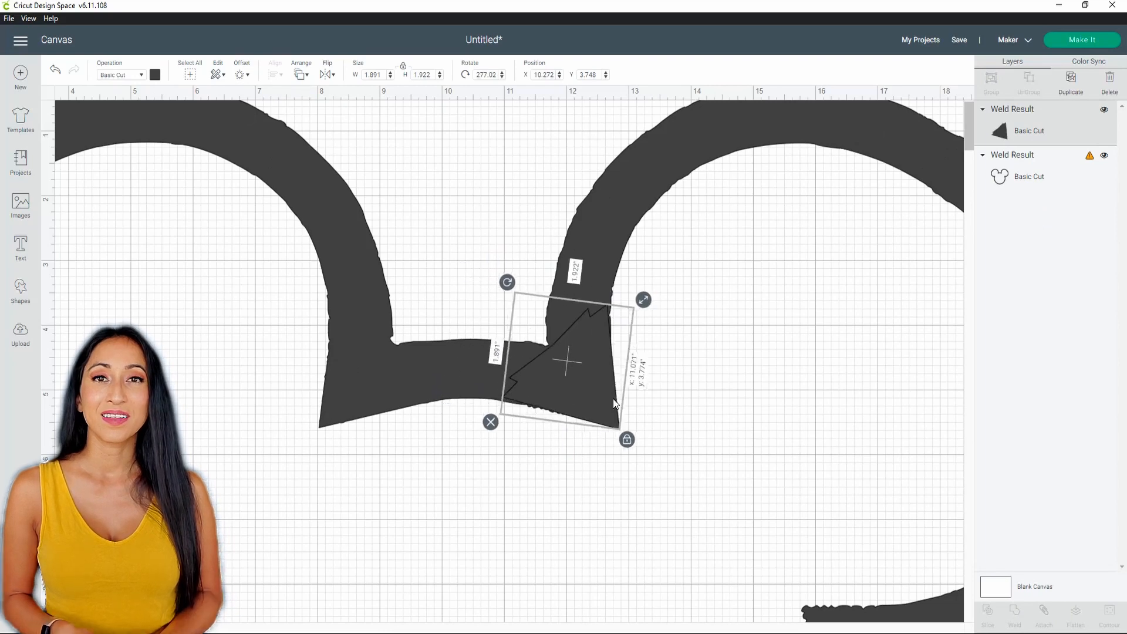
Step: Change the cut color of the Mickey head outline to black
scroll(681, 424, up, 5)
click(155, 75)
click(241, 192)
click(421, 299)
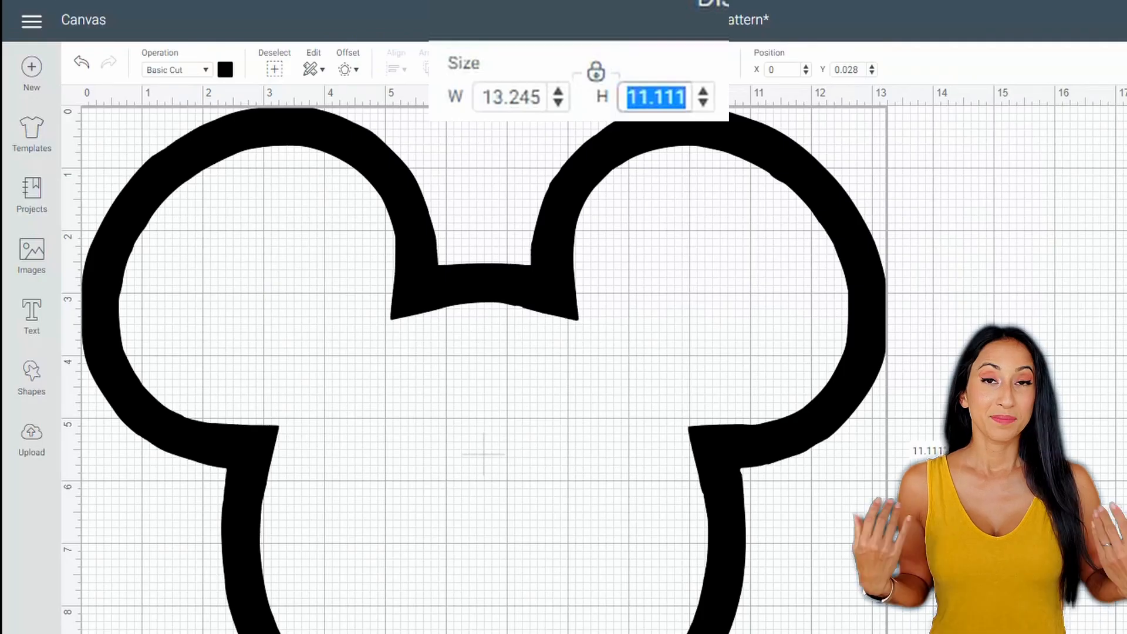
Step: Set the Mickey head outline's height to 3 inches and its X position to 2
key(Return)
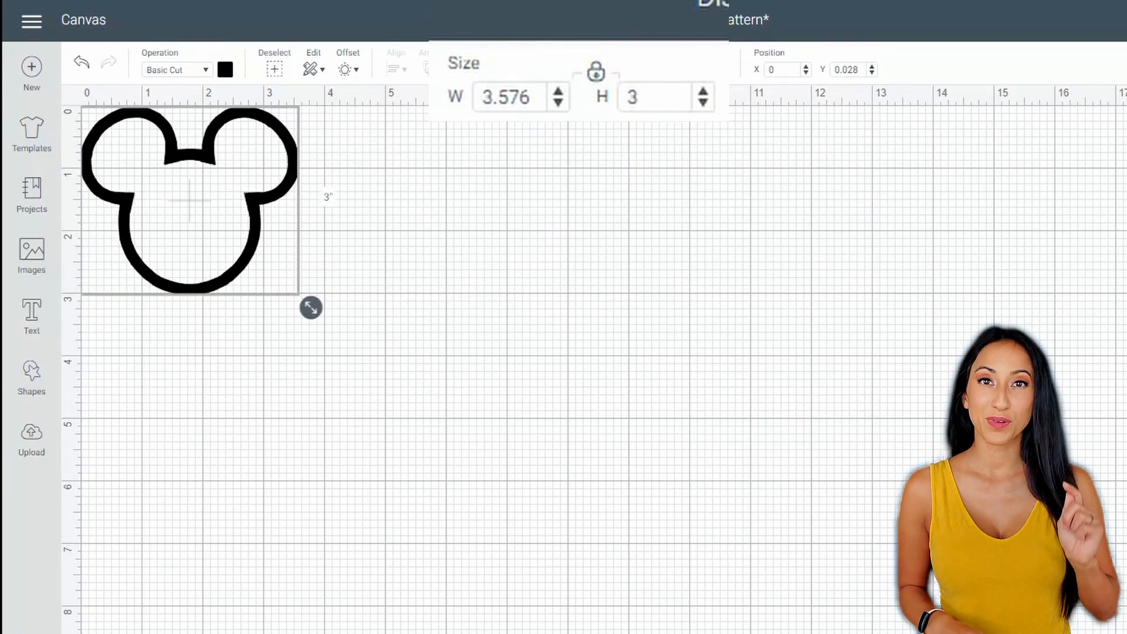
click(758, 69)
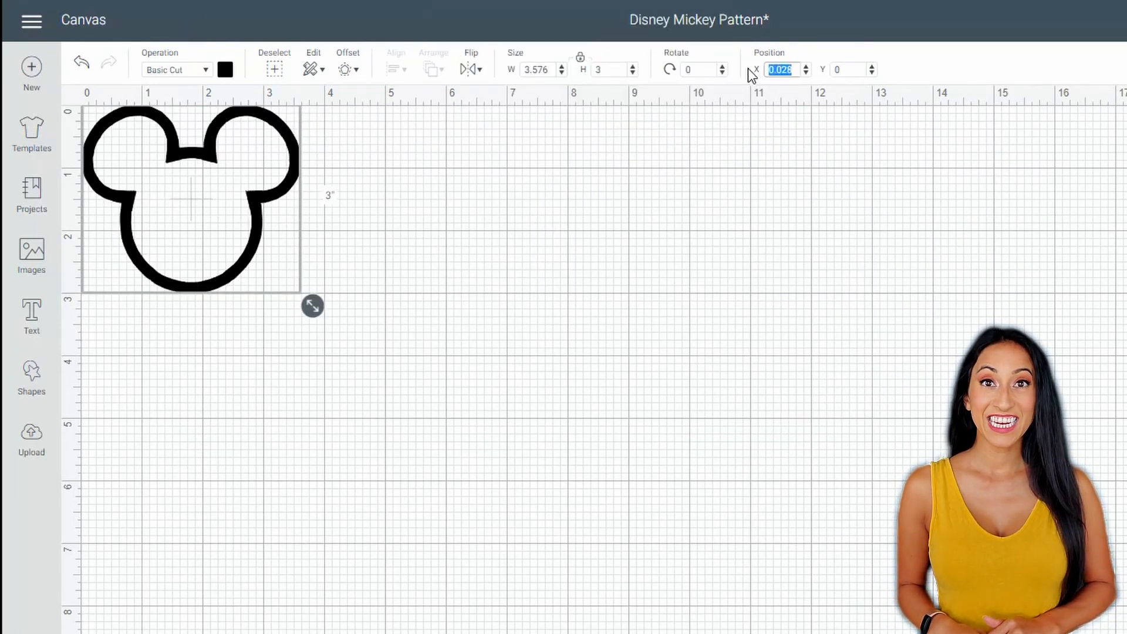
text(2)
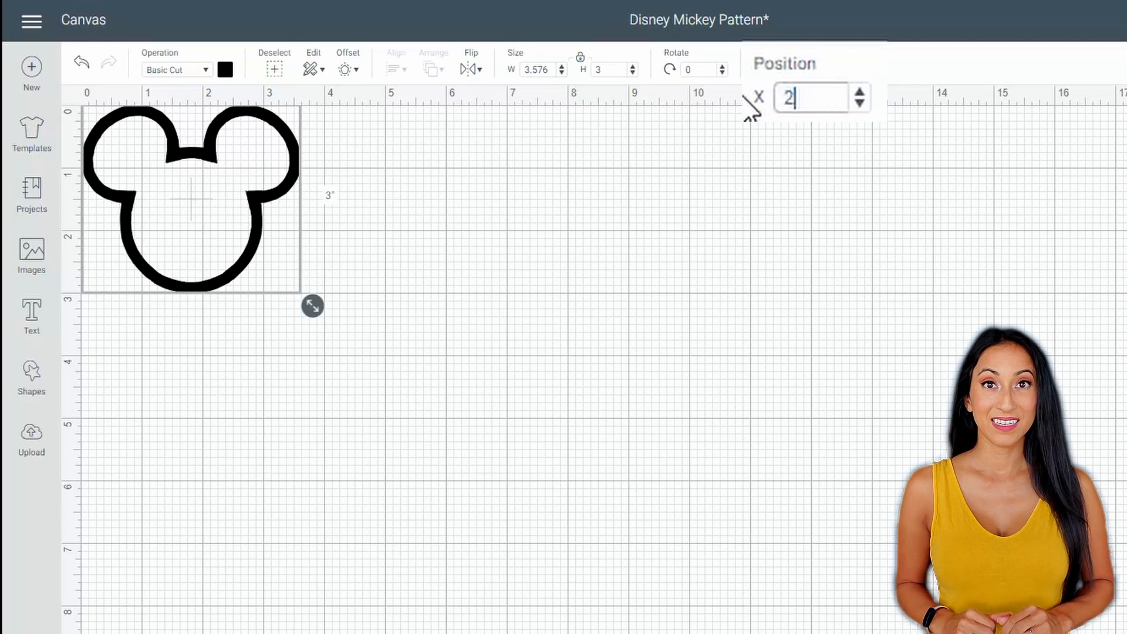
key(Return)
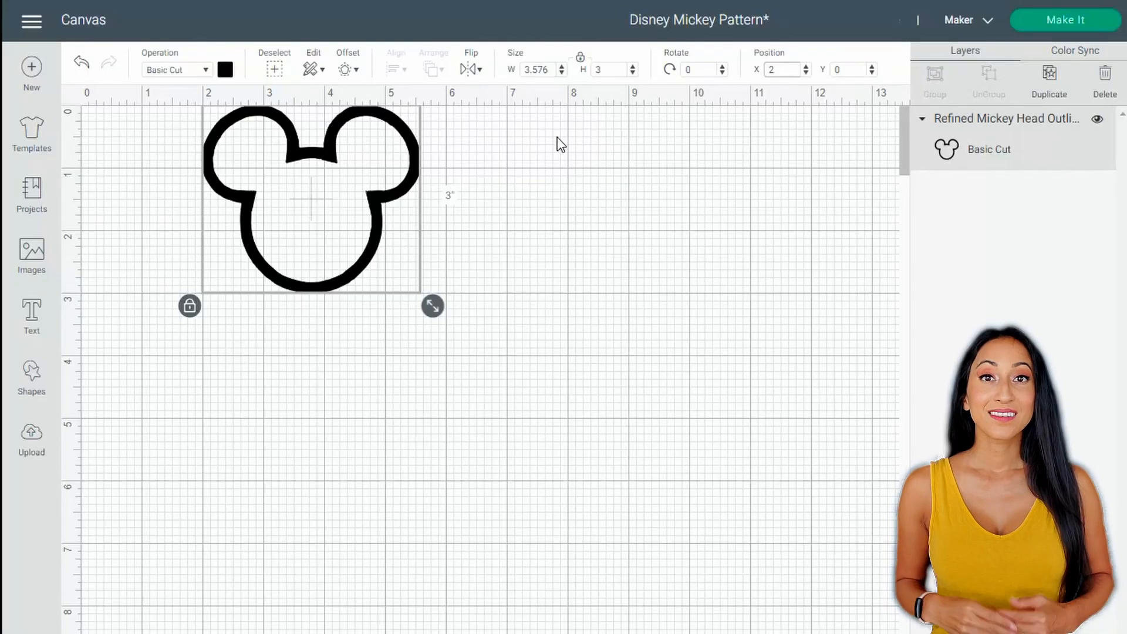
Step: Duplicate the Mickey head and place the copy beside it in the first row at X 6, Y 0
click(1050, 75)
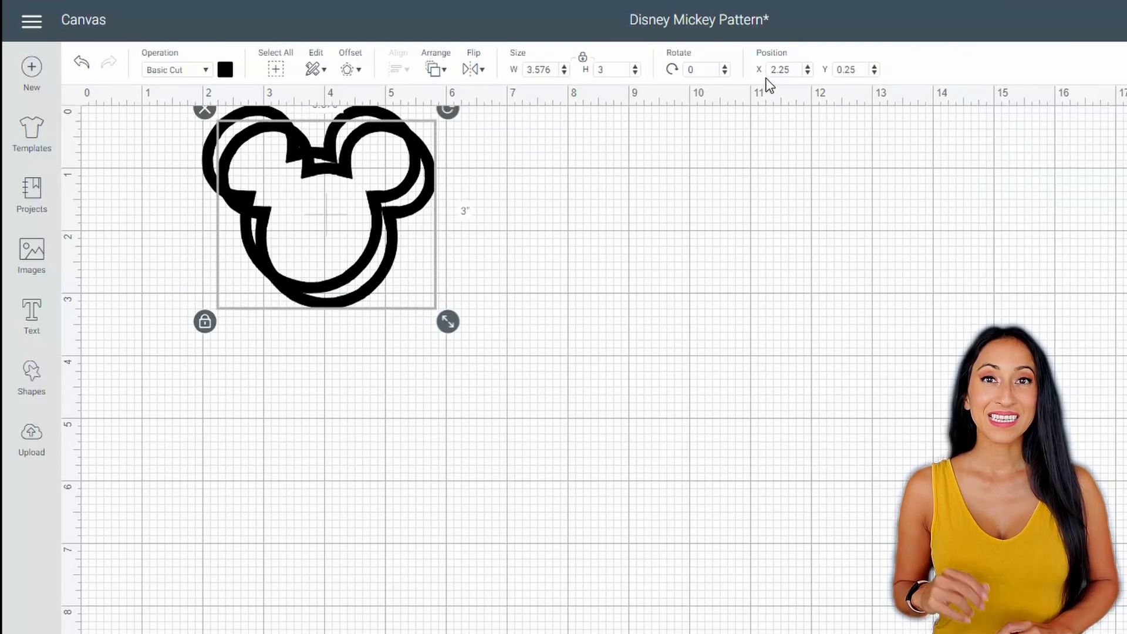
mouse_move(428, 178)
mouse_down()
mouse_move(509, 126)
mouse_move(786, 112)
mouse_move(634, 81)
mouse_move(682, 75)
mouse_up()
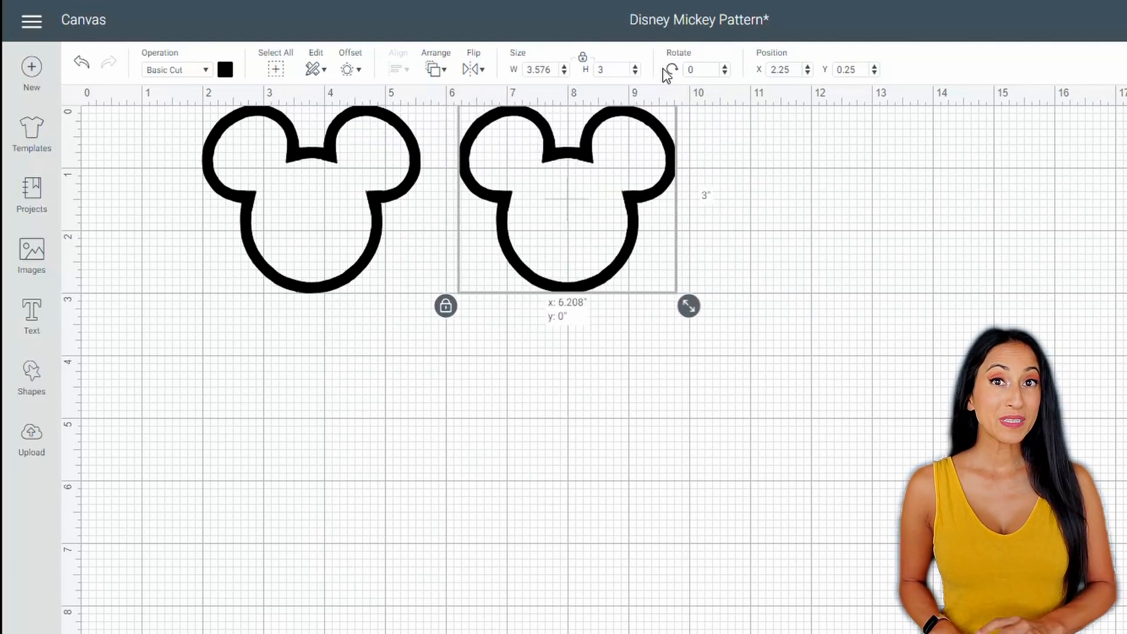
double_click(773, 70)
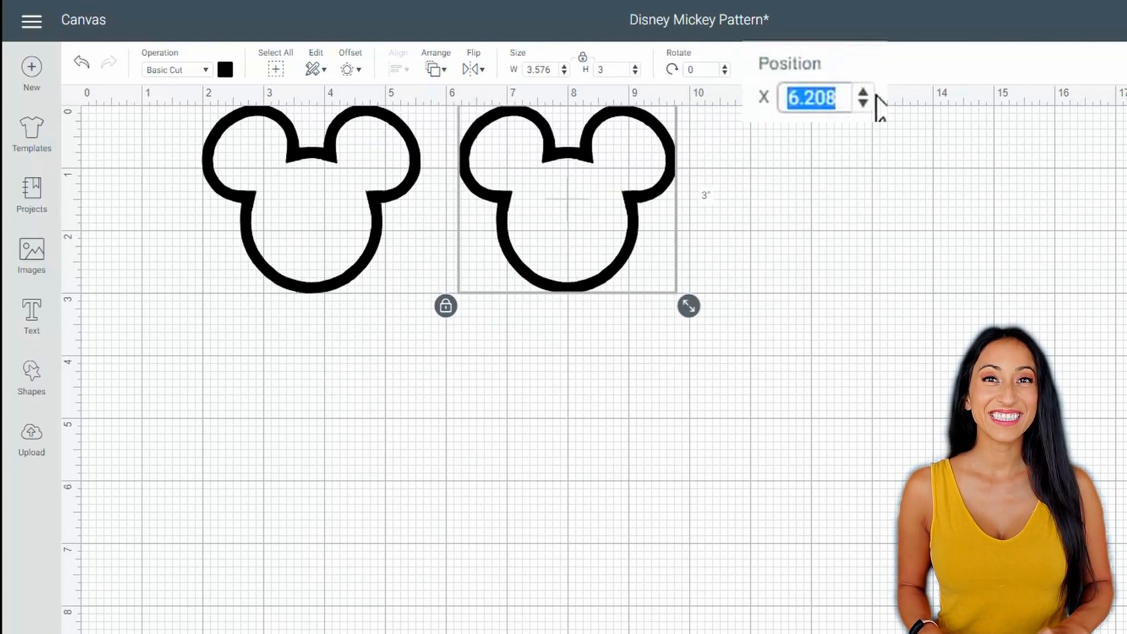
text(6)
key(Return)
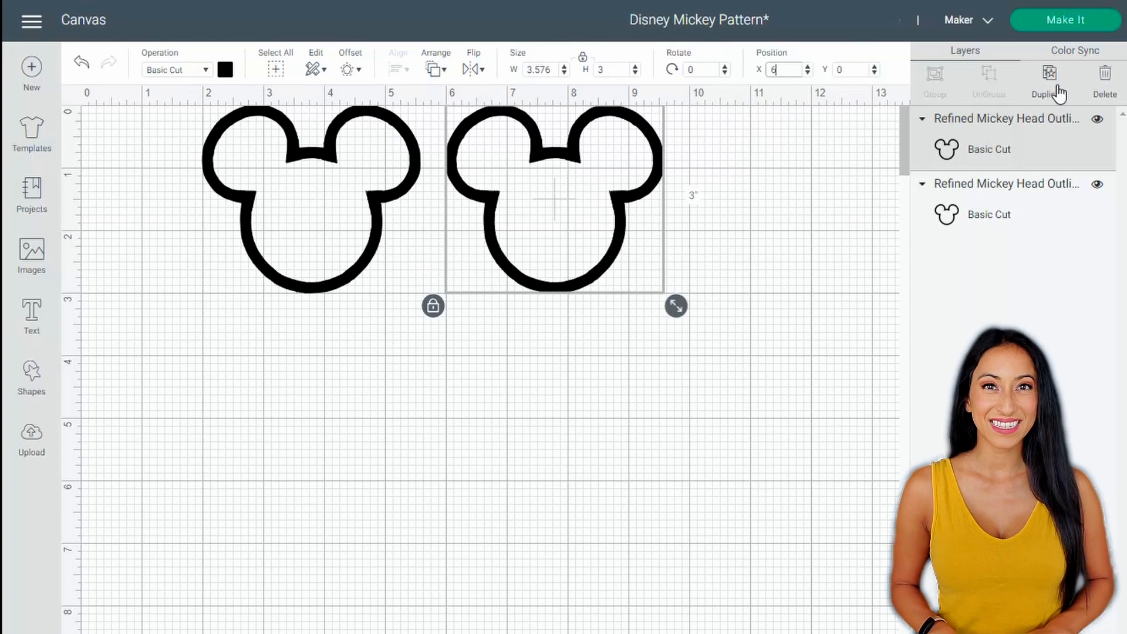
Step: Duplicate the second Mickey head and place the copy as the third in the row at X 10, Y 0
click(1064, 94)
drag(652, 170, 855, 117)
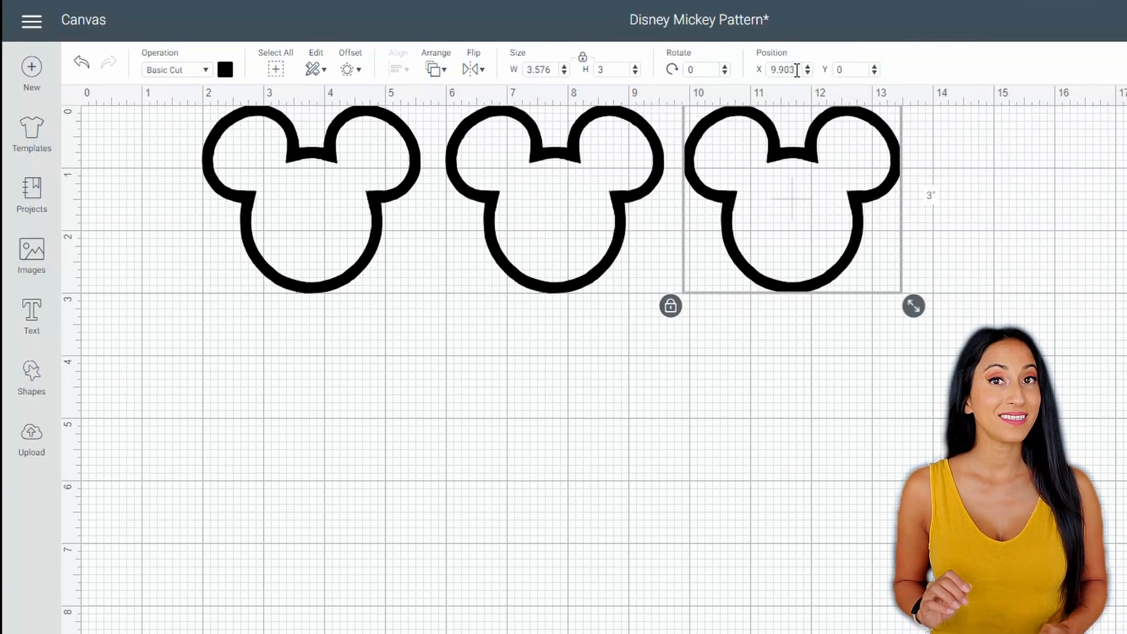
click(797, 70)
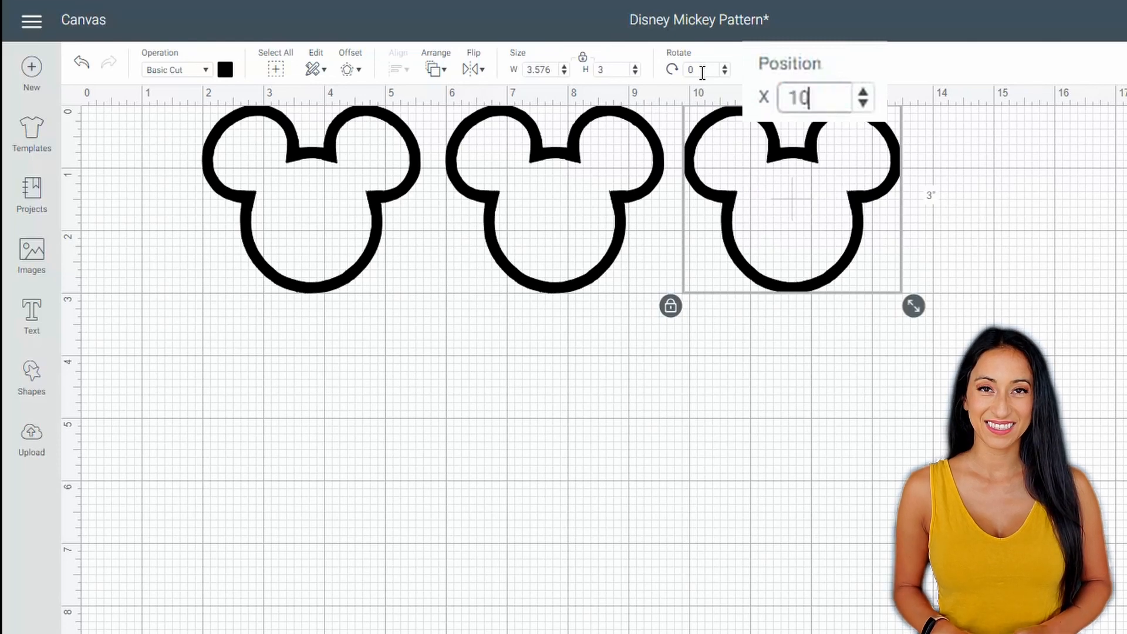
key(Return)
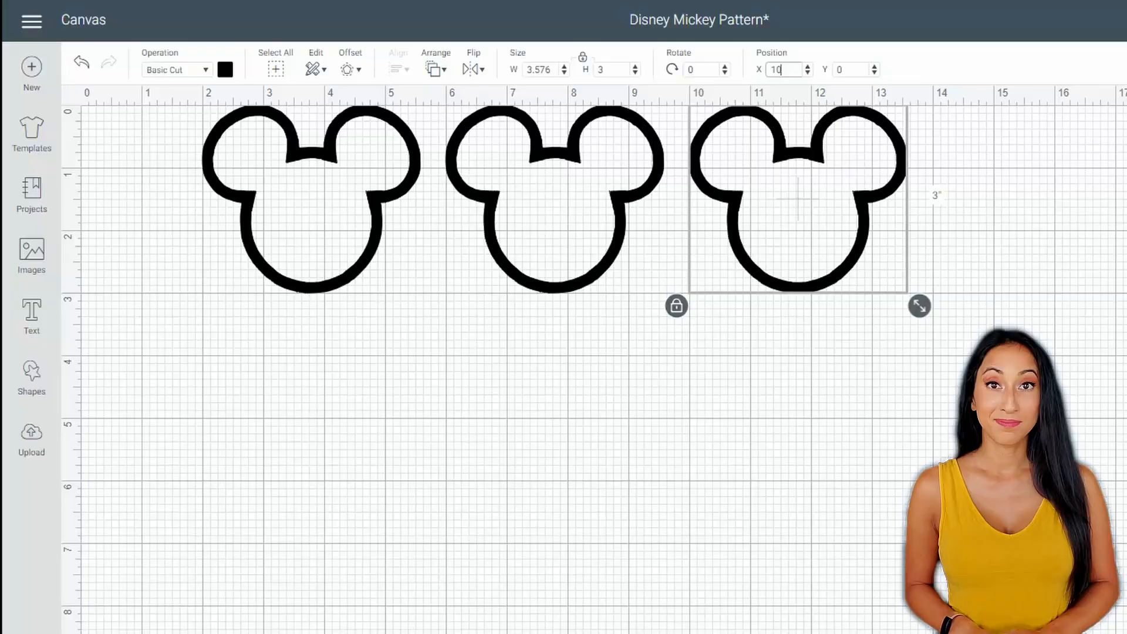
Step: Add another copy of the Mickey head and start a second row with it at X 0, Y 2
key(ctrl+v)
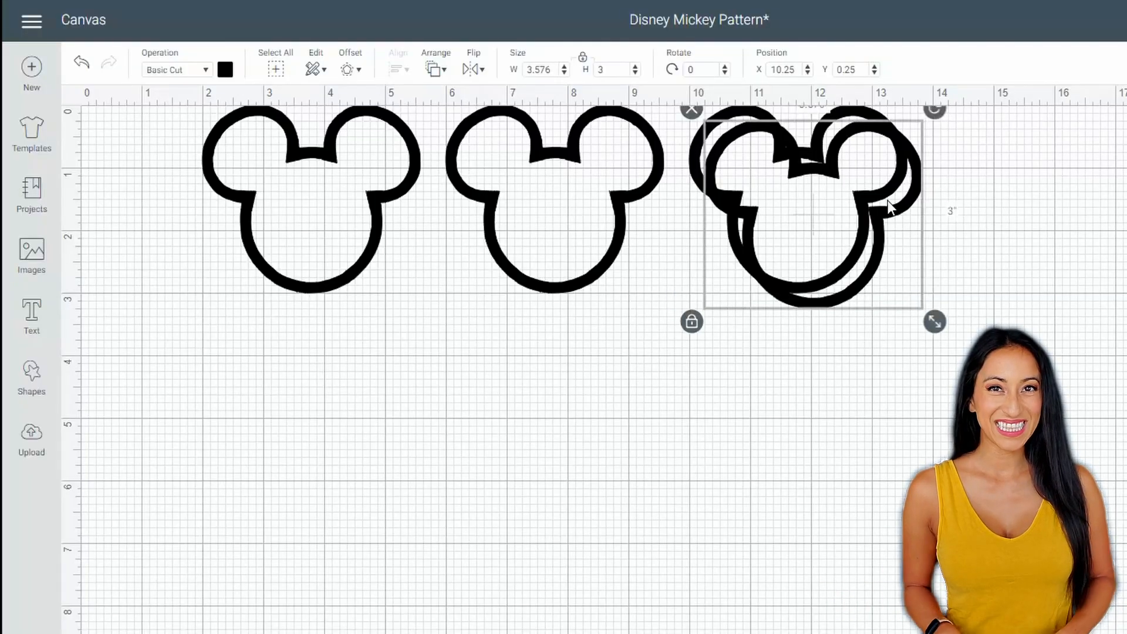
drag(832, 246, 152, 351)
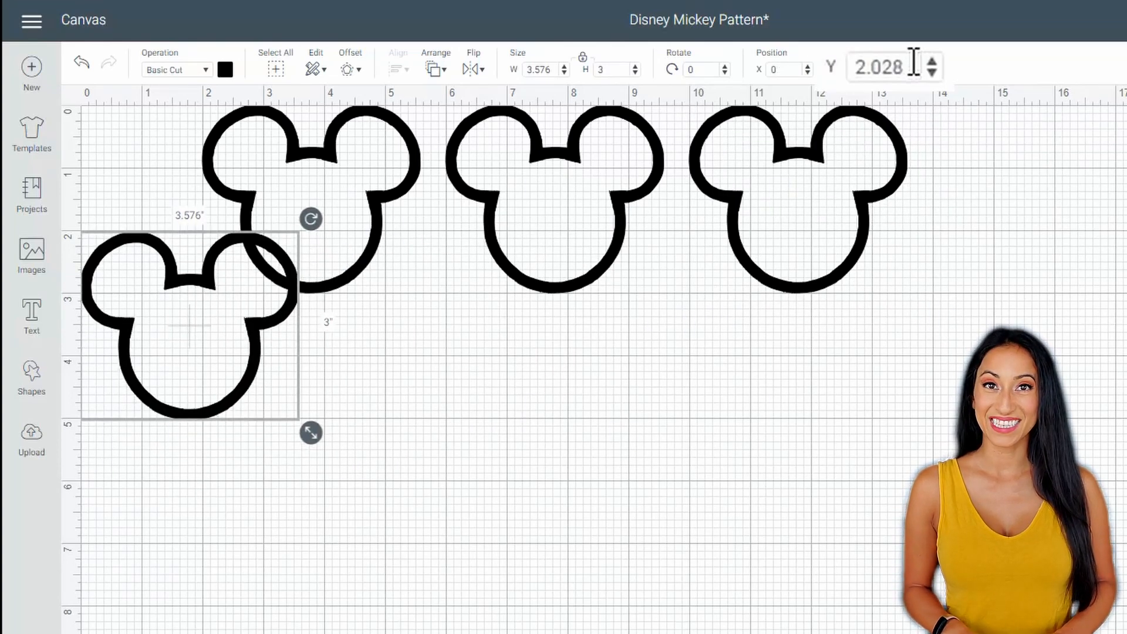
key(BackSpace)
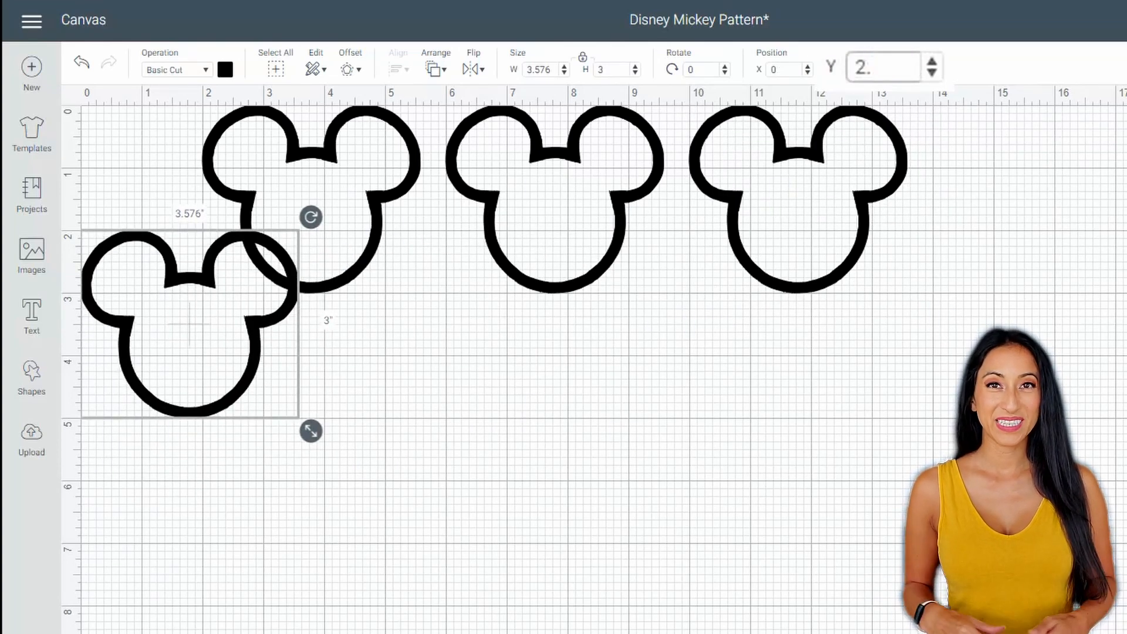
Step: Duplicate the second row's first Mickey head and place the copy at X 4, Y 2
key(ctrl+d)
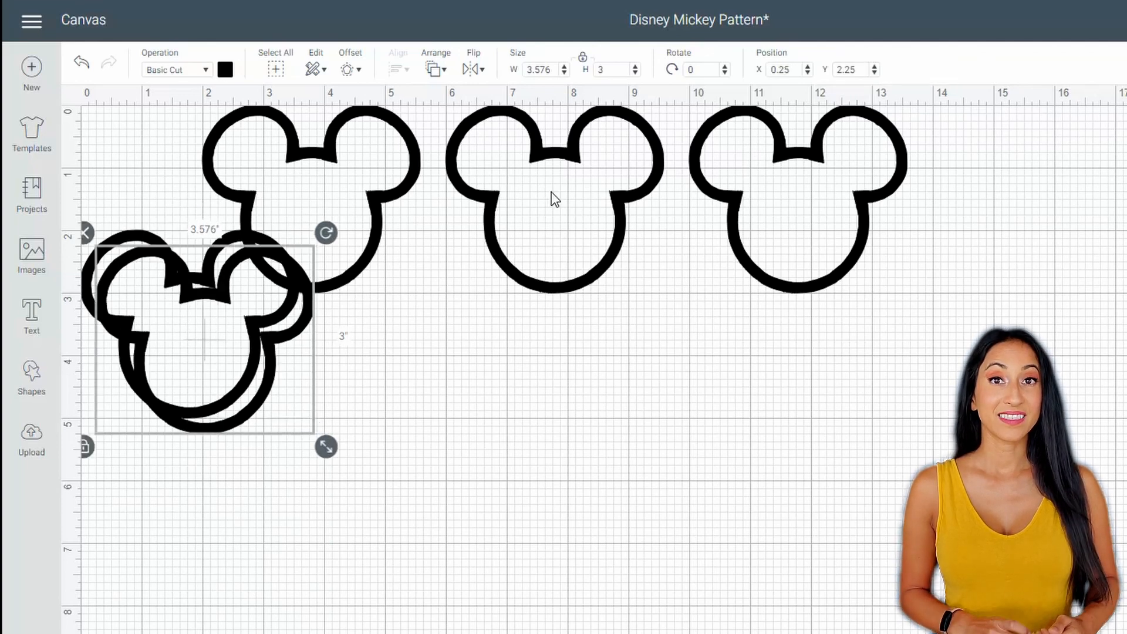
drag(196, 352, 487, 338)
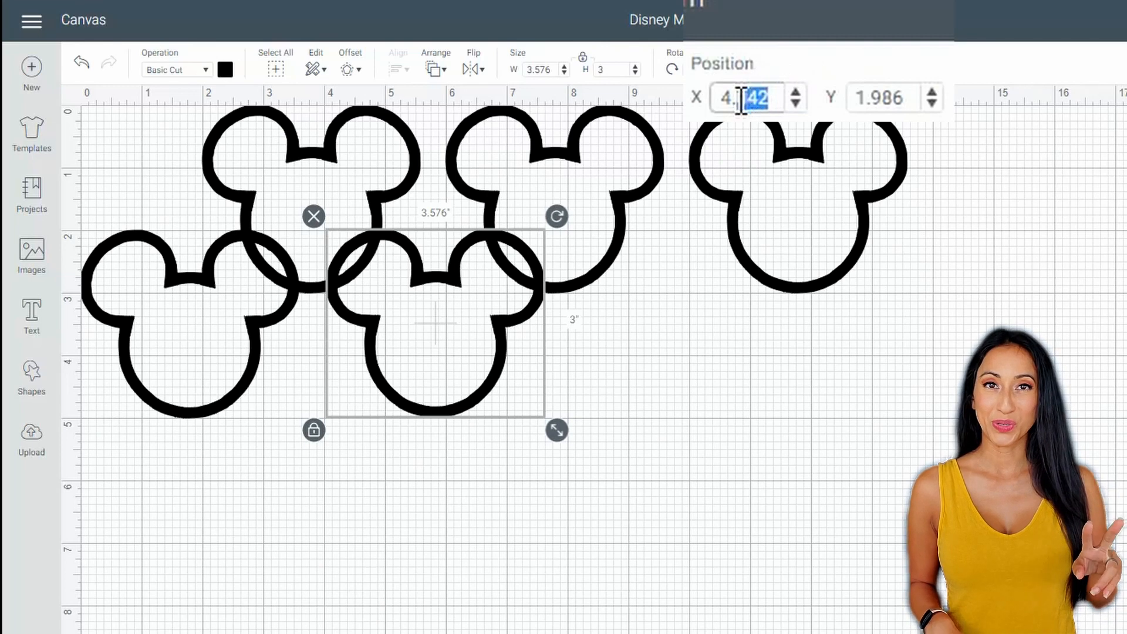
key(BackSpace)
key(Tab)
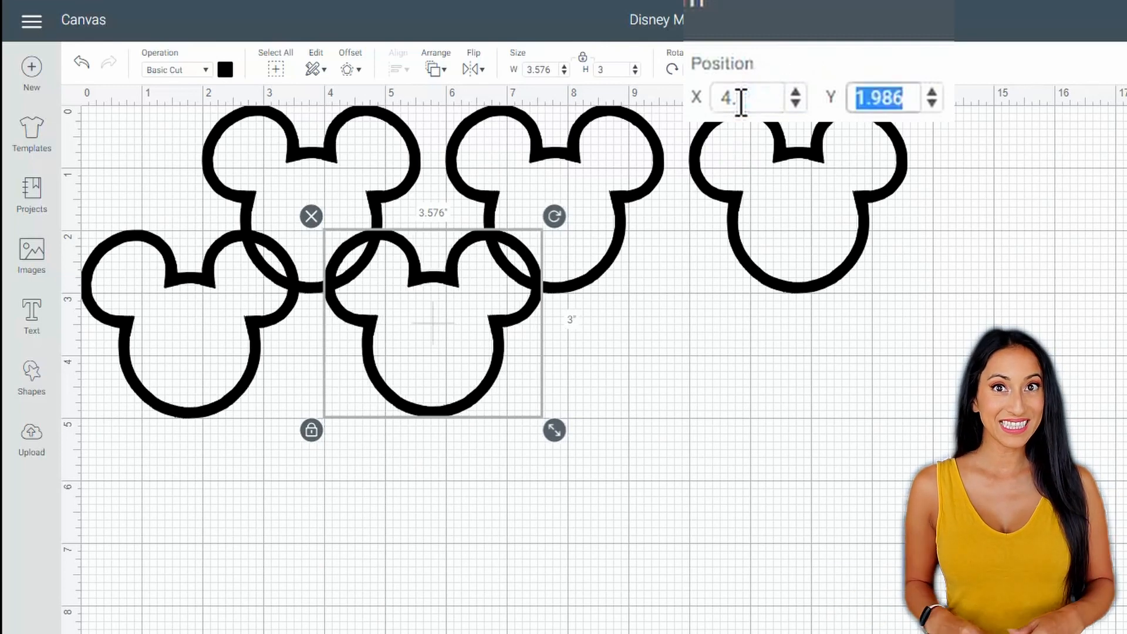
text(2)
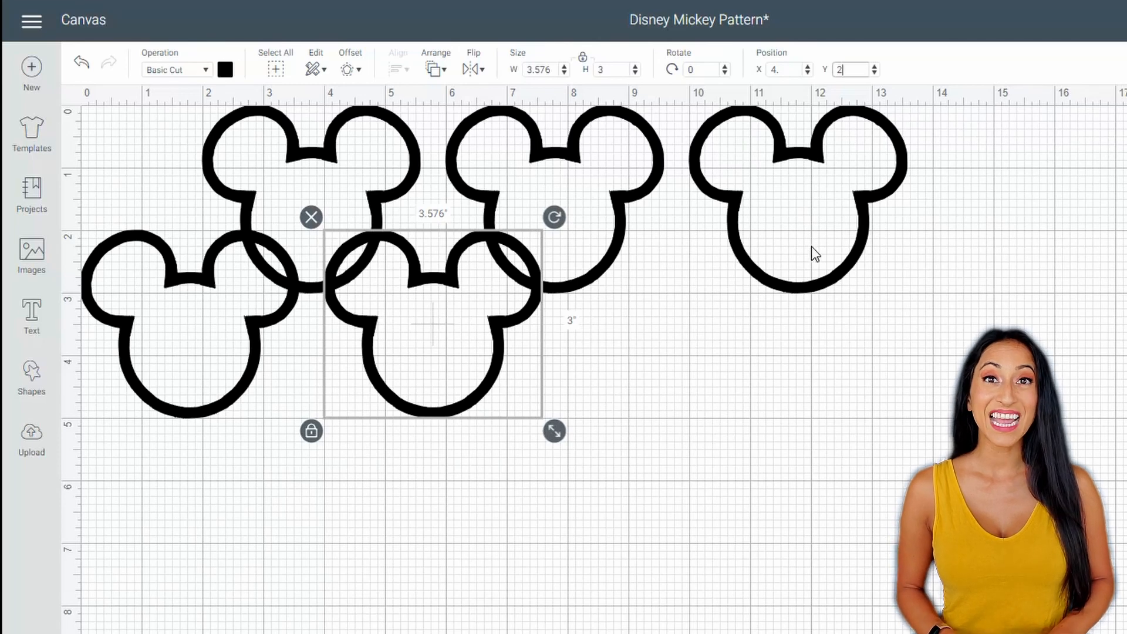
Step: Duplicate the second row's middle Mickey head and place the copy at about X 8, Y 2
click(414, 386)
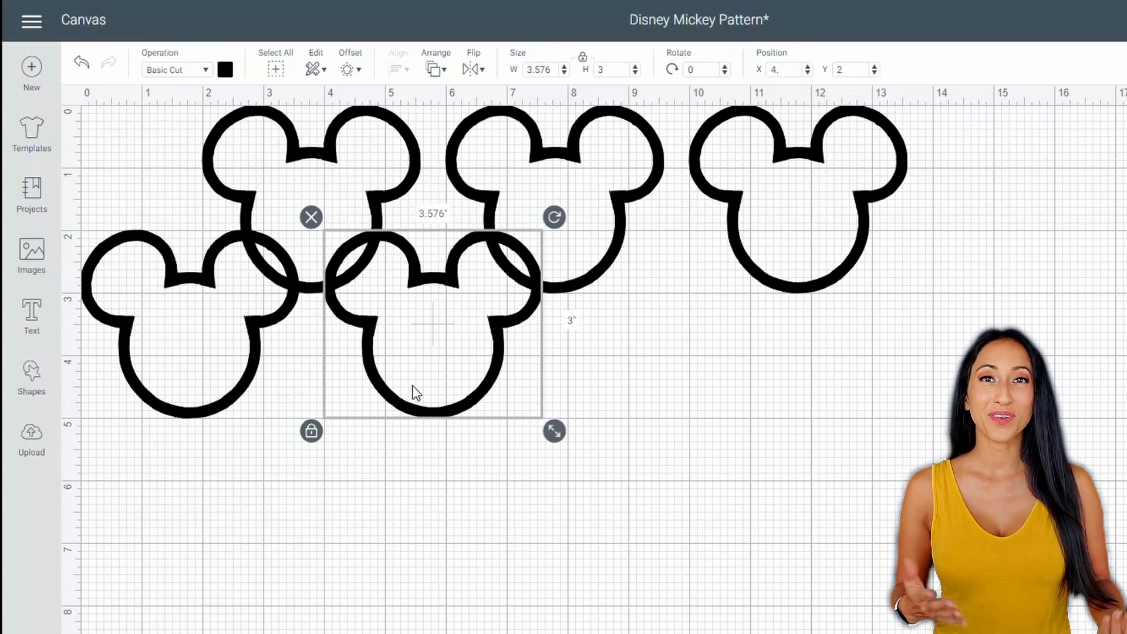
key(ctrl+d)
drag(414, 388, 642, 378)
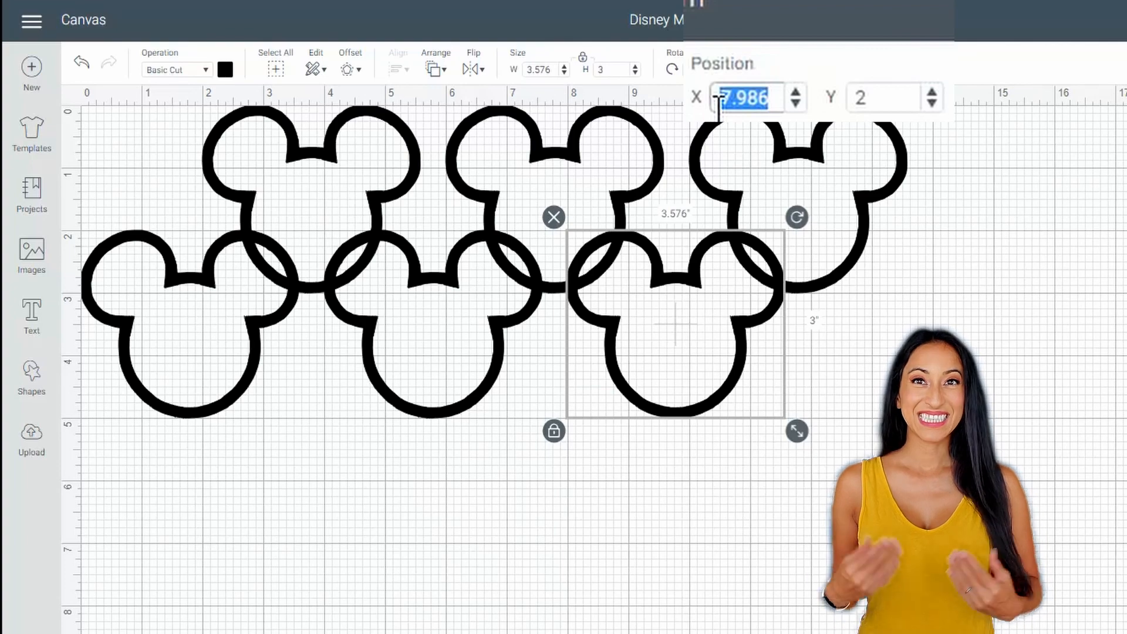
key(Tab)
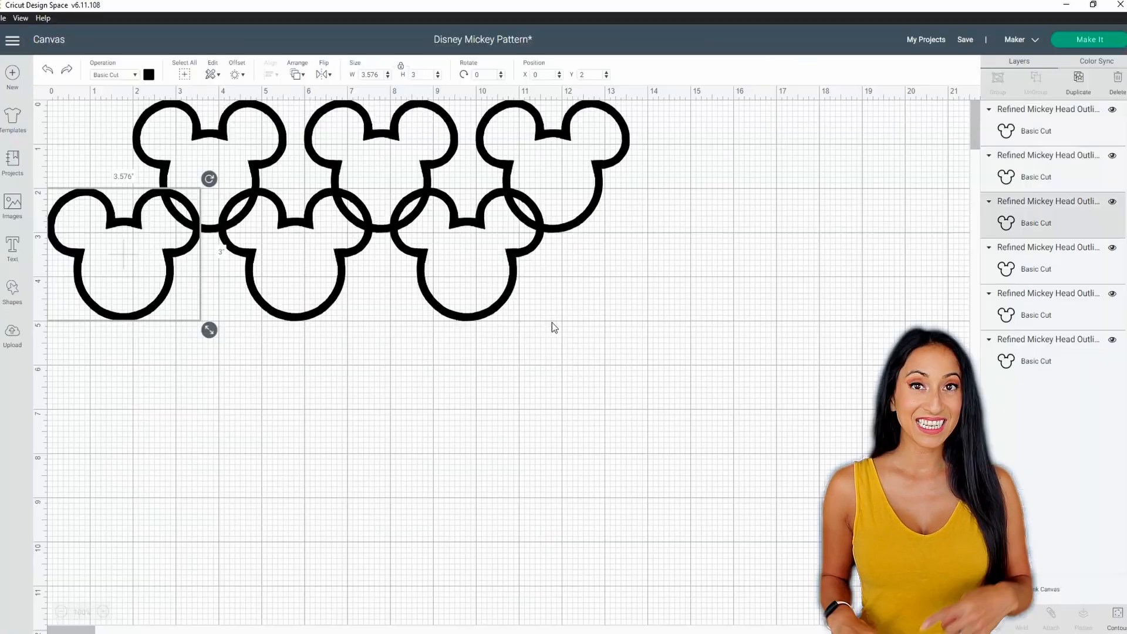
Step: Group all six Mickey heads and place a duplicate of the group directly below at X 0 and about Y 4
drag(933, 418, 45, 102)
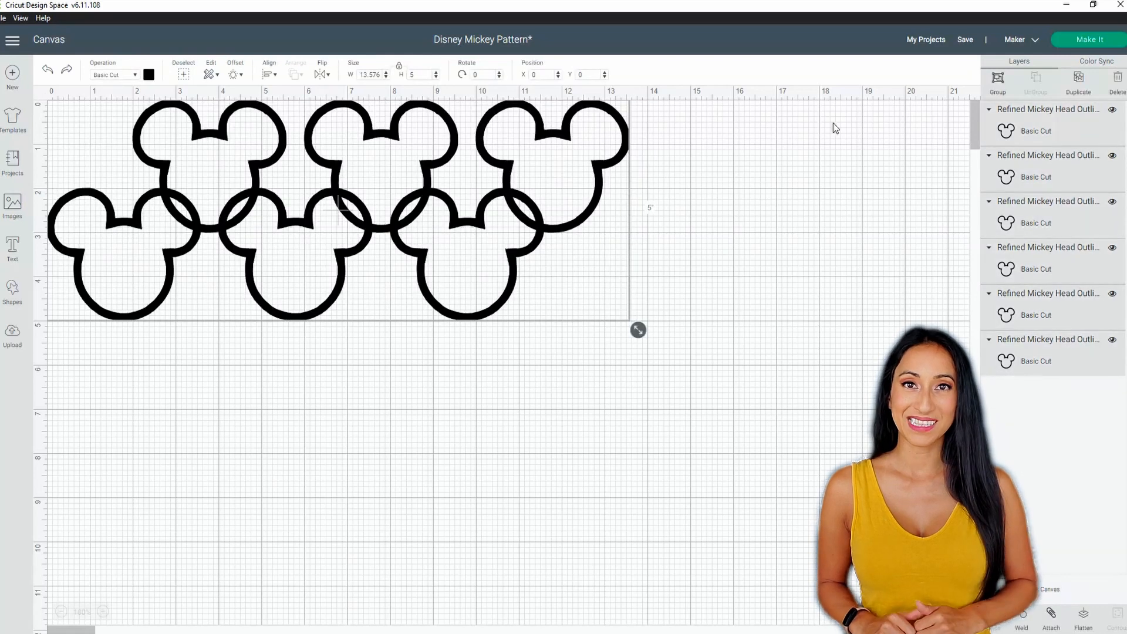
click(998, 83)
click(1079, 83)
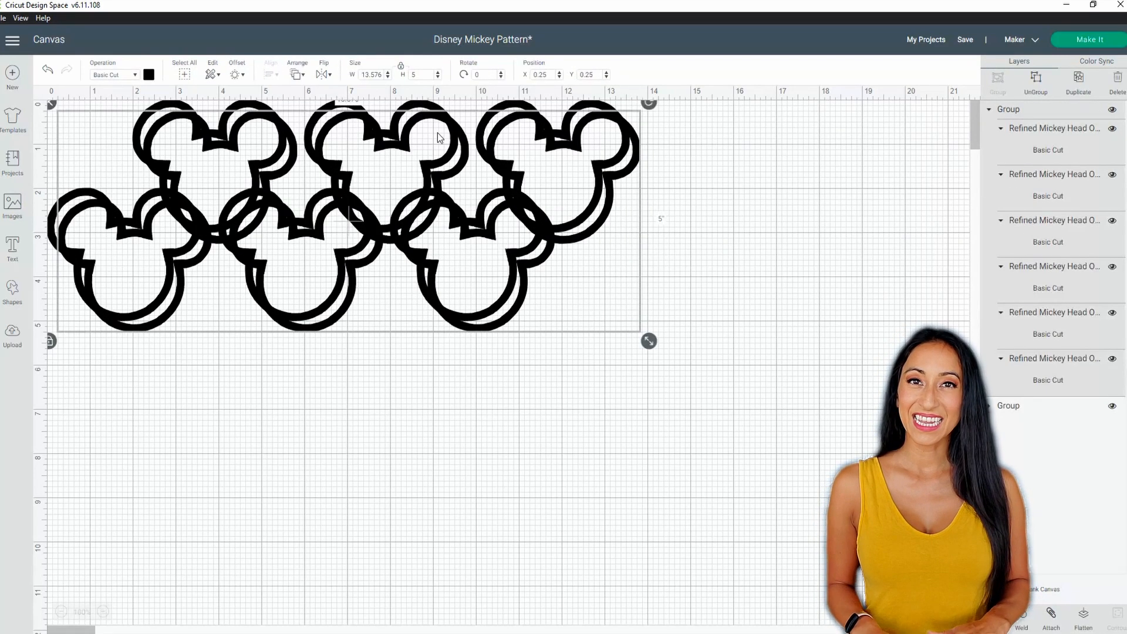
drag(509, 198, 500, 363)
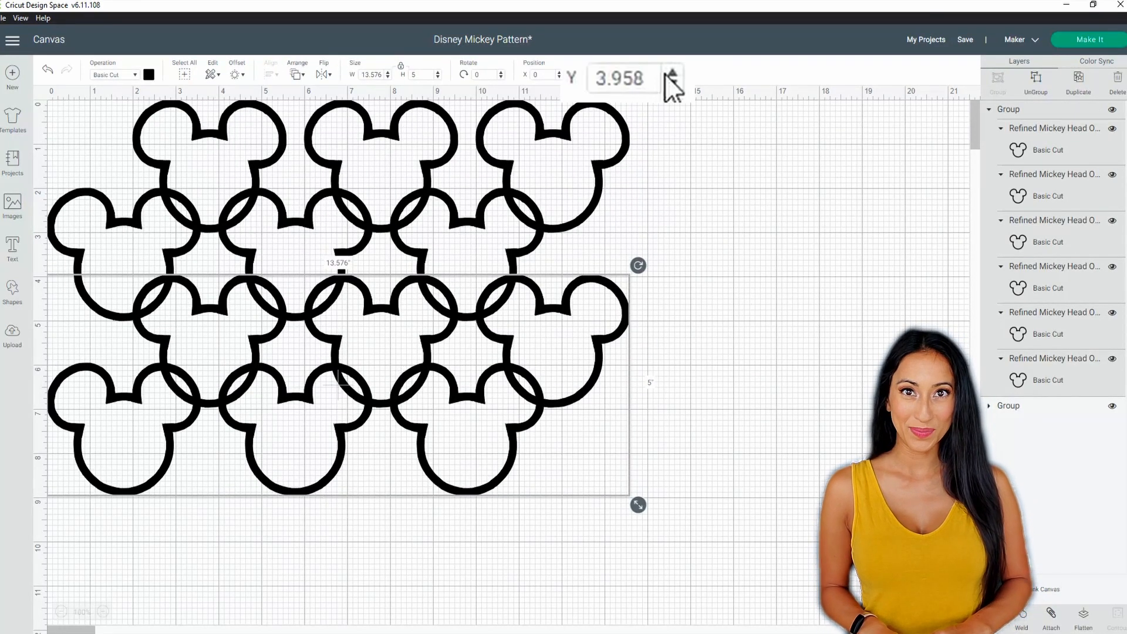
click(847, 270)
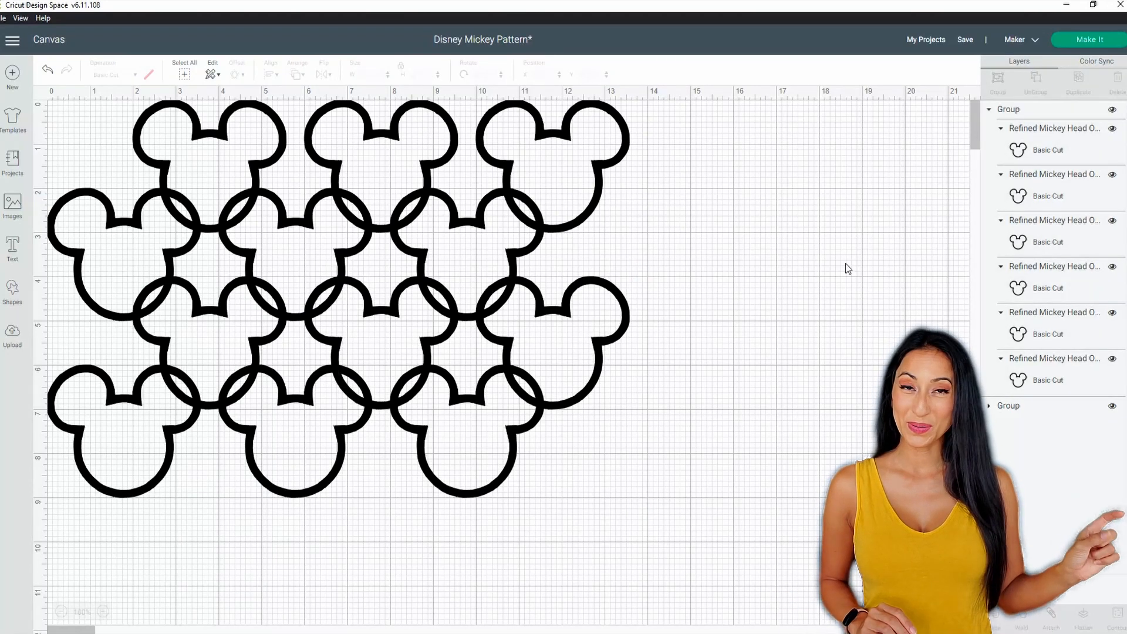
Step: Ungroup both six-head groups into individual Mickey heads
click(61, 612)
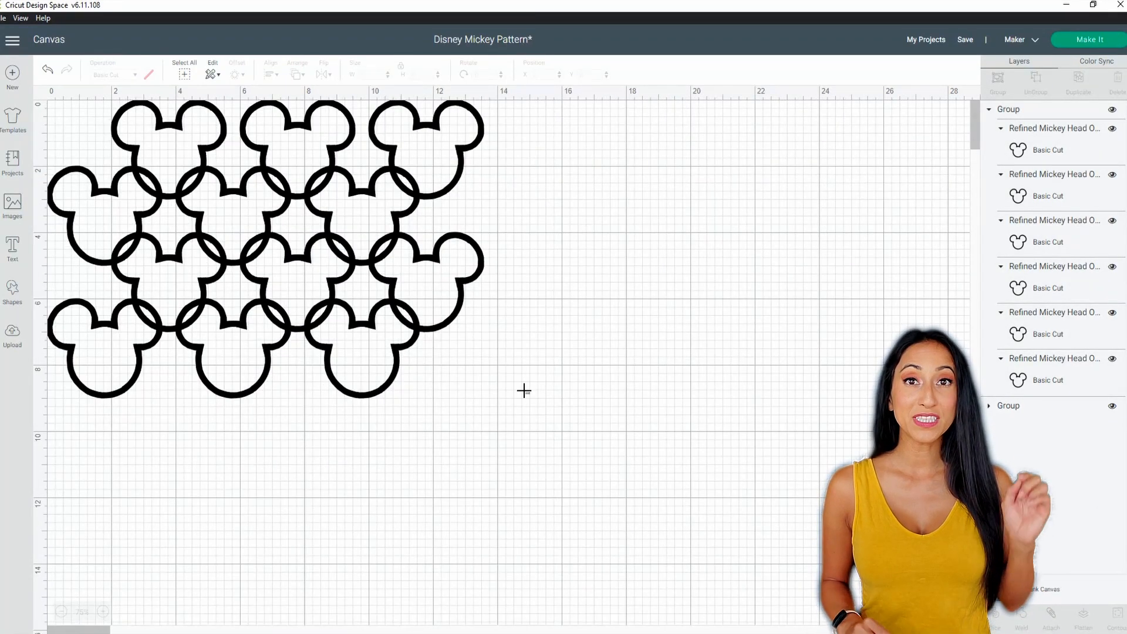
click(988, 110)
click(1035, 129)
click(1036, 83)
click(1036, 111)
click(1037, 83)
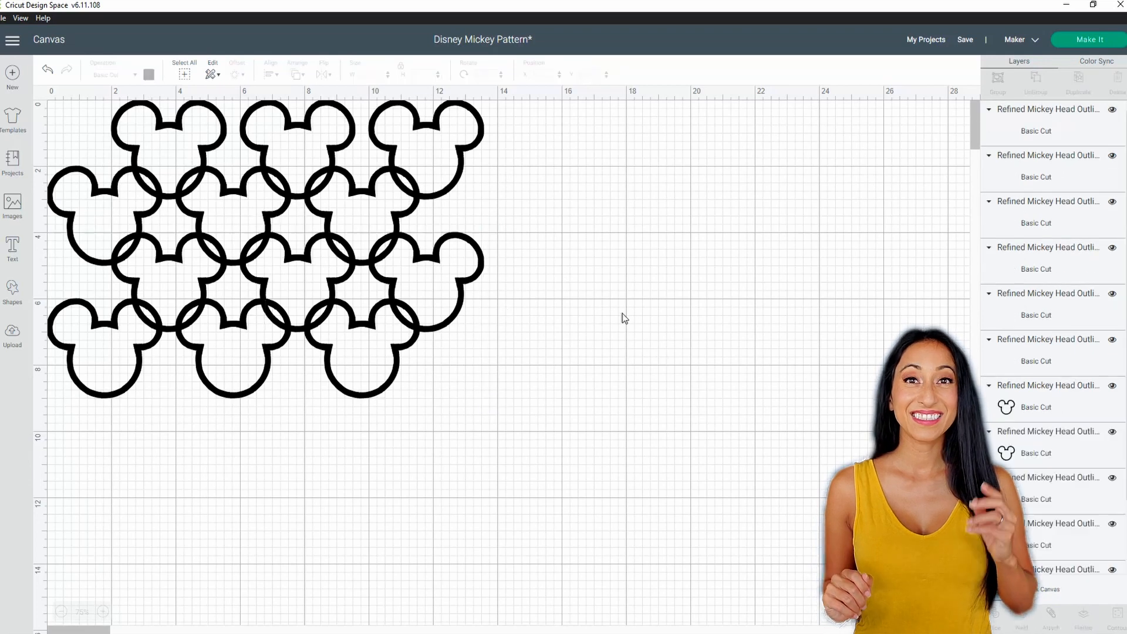
Step: Combine all twelve Mickey heads on the canvas into a single group
drag(544, 430, 27, 102)
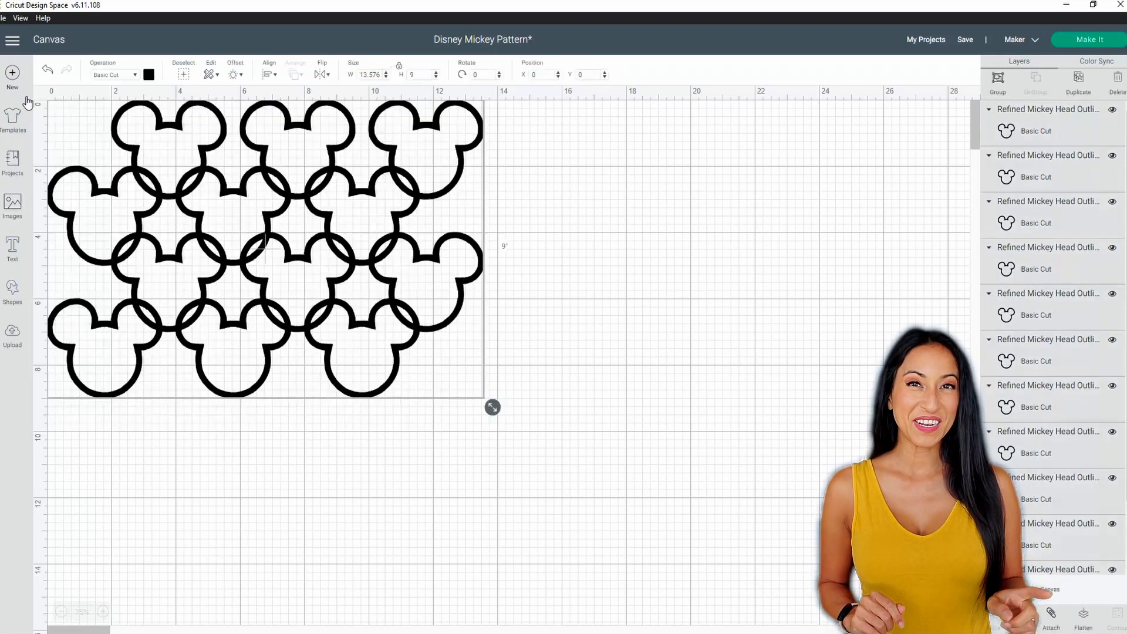
click(1000, 89)
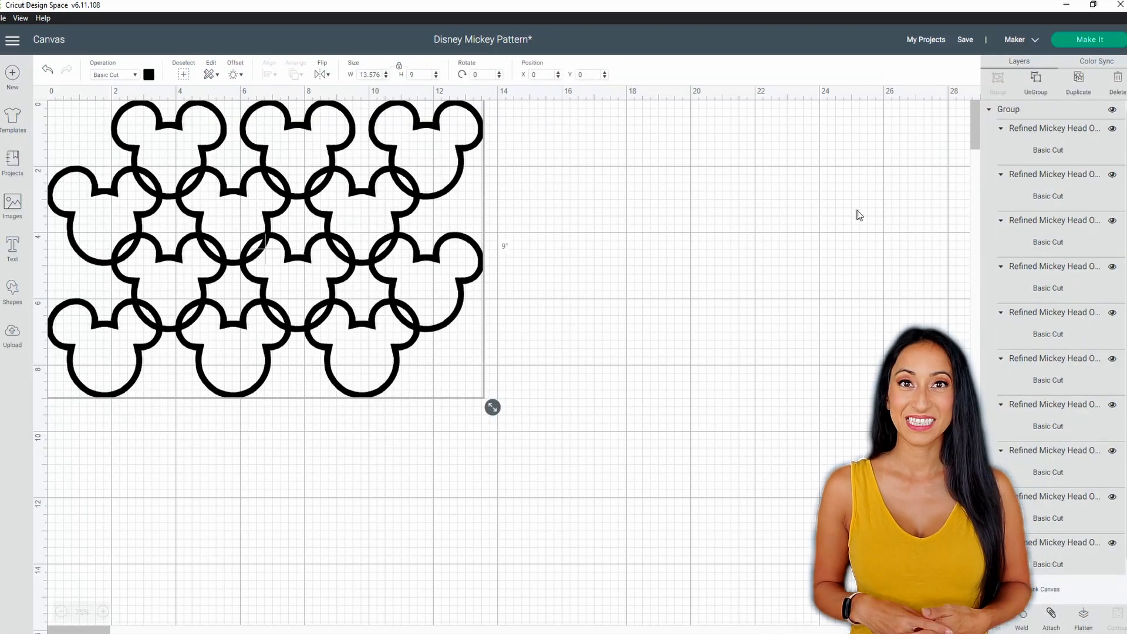
click(991, 110)
Step: Duplicate the twelve-head group and place the copy alongside the original at X 12, Y 0
click(1073, 86)
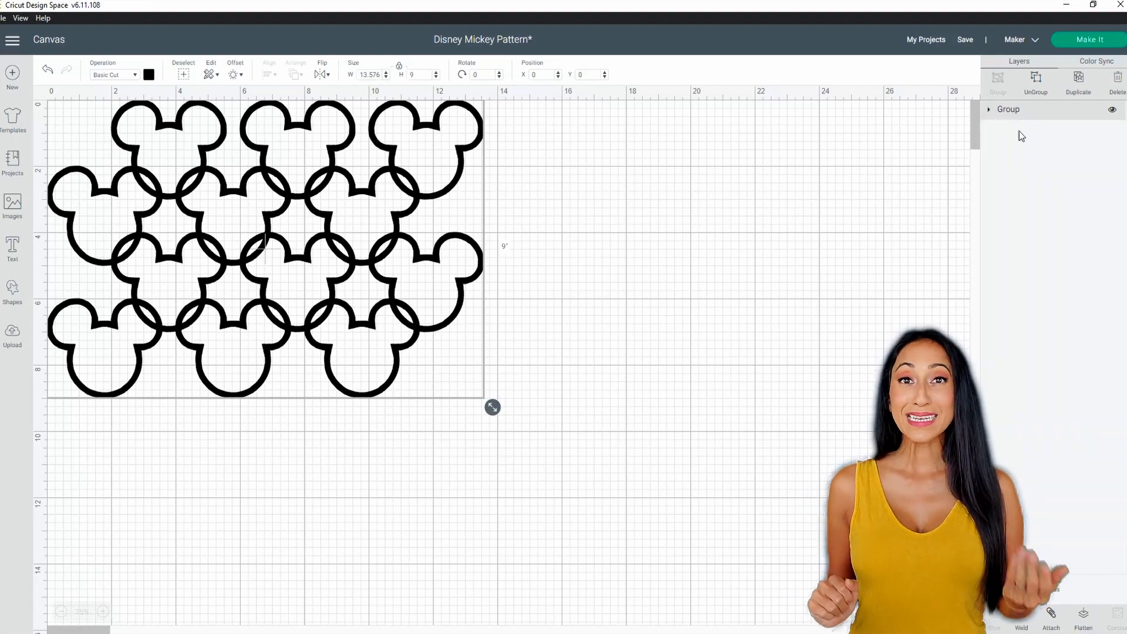
drag(358, 229, 733, 205)
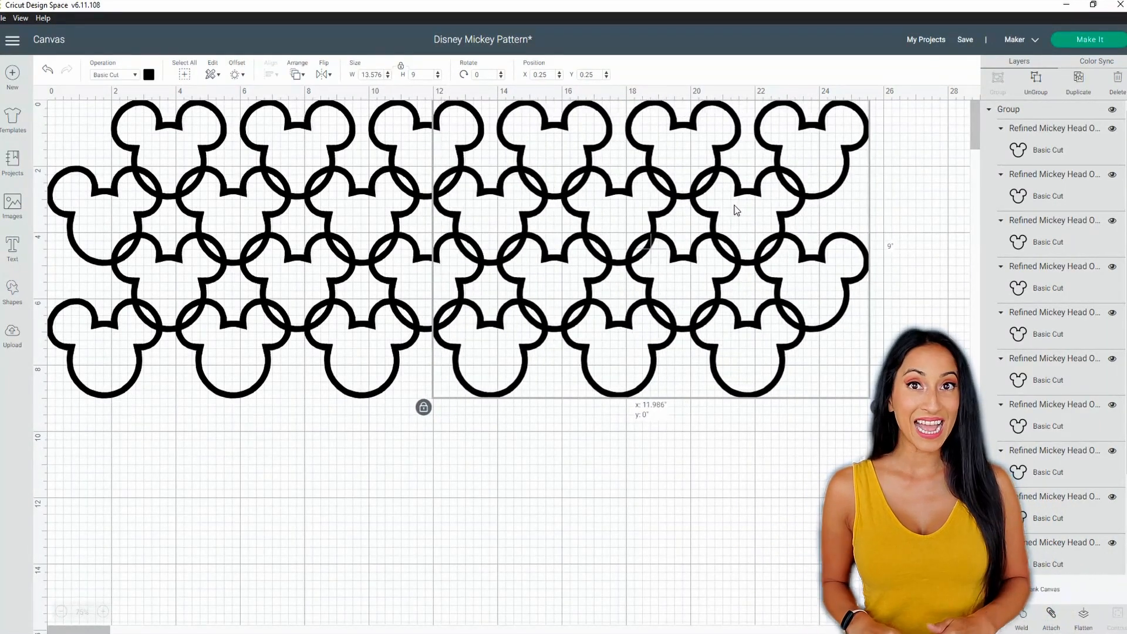
double_click(548, 74)
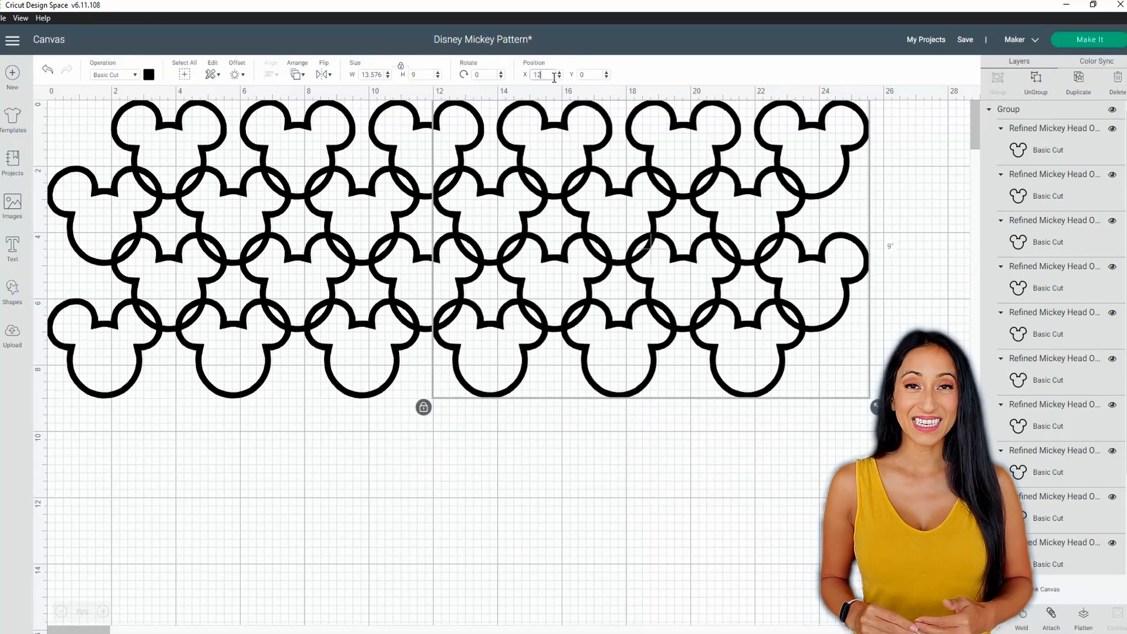
Step: Ungroup the original twelve-head group at the start of the pattern into separate Mickey heads
click(992, 112)
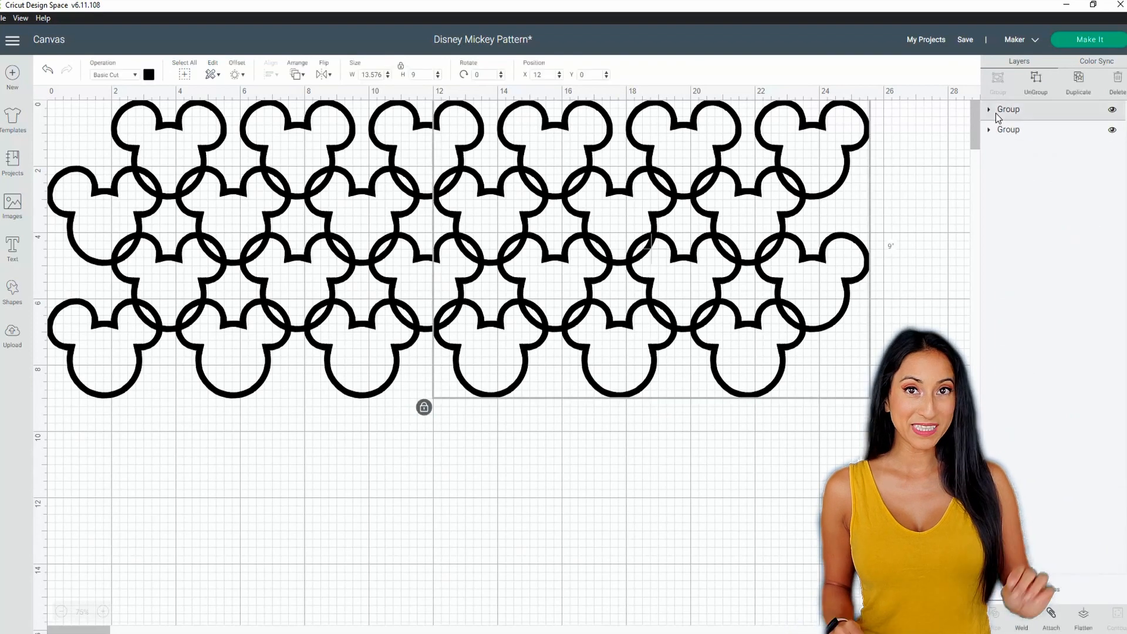
shift+click(1005, 130)
click(1034, 89)
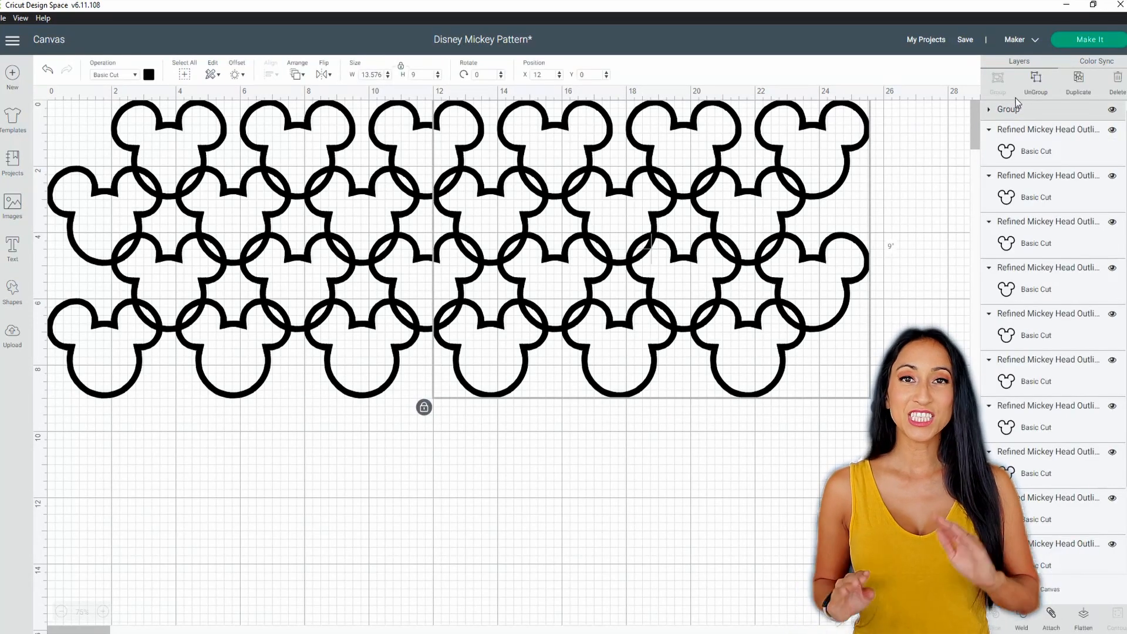
Step: Ungroup the copied twelve-head group and combine all twenty-four Mickey heads on the canvas into a single group
drag(831, 421, 405, 317)
drag(311, 272, 44, 98)
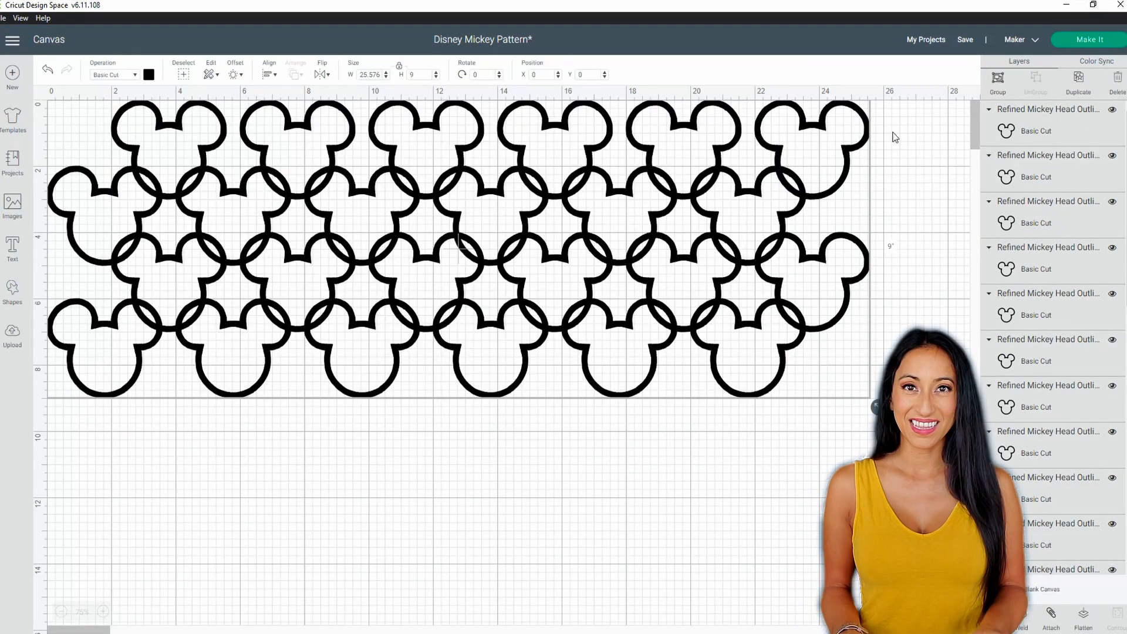
click(998, 77)
Step: Duplicate the twenty-four-head group and place the copy below the original at X 0, Y 8
click(1079, 82)
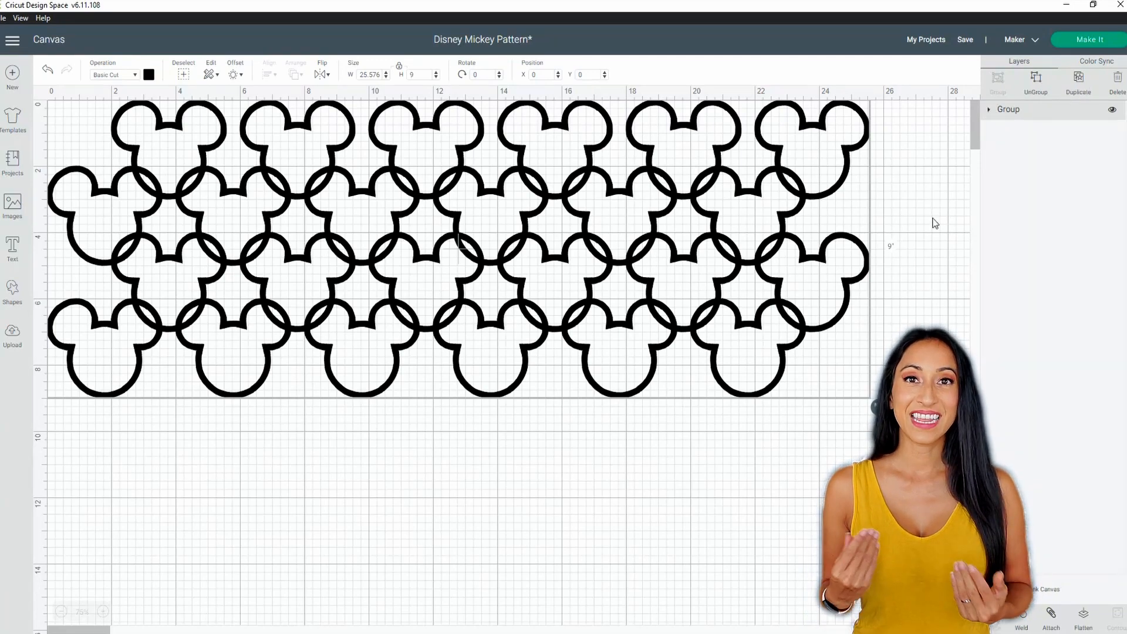
drag(571, 328, 563, 540)
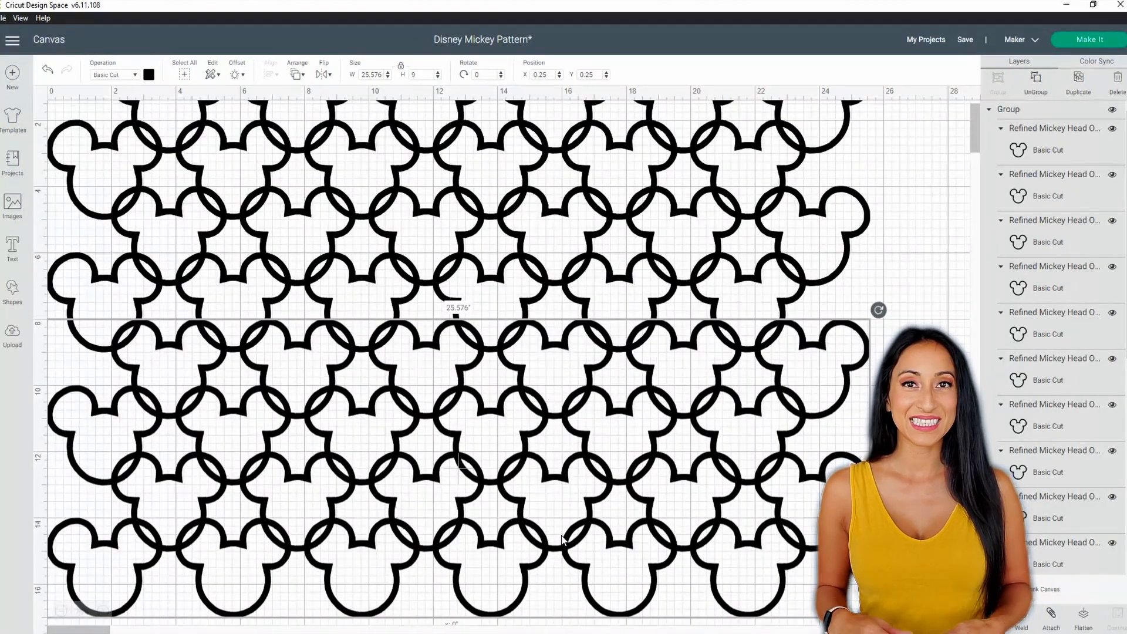
drag(597, 75, 588, 77)
key(BackSpace)
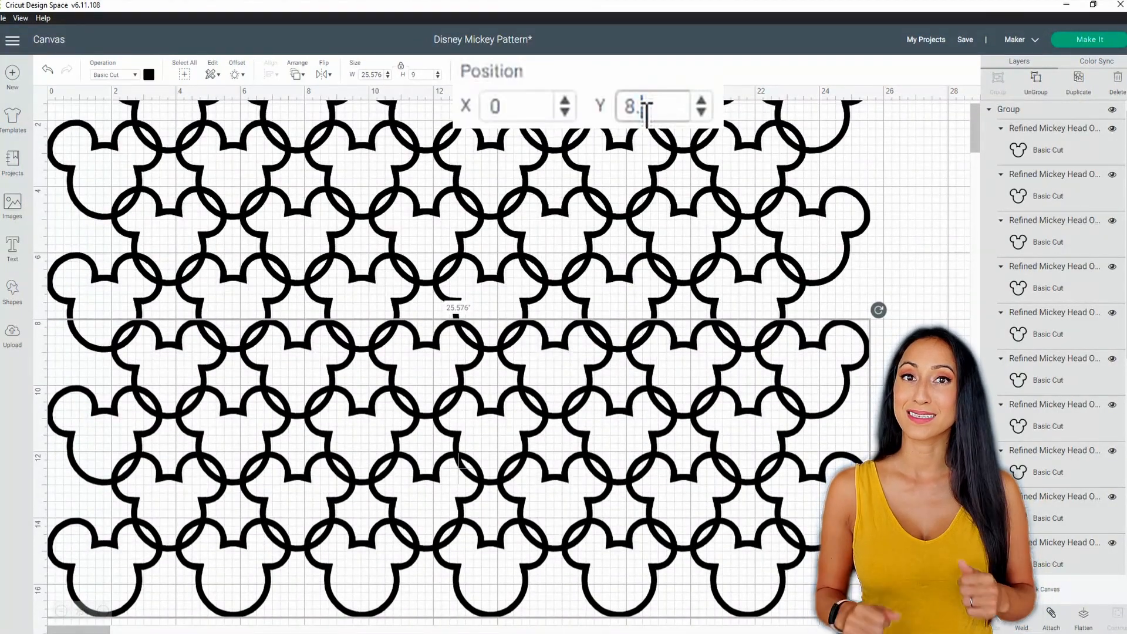
key(Return)
drag(538, 106, 489, 106)
text(0)
Step: Ungroup both halves of the pattern and change the material color of all the Mickey heads from black to yellow
drag(617, 476, 56, 96)
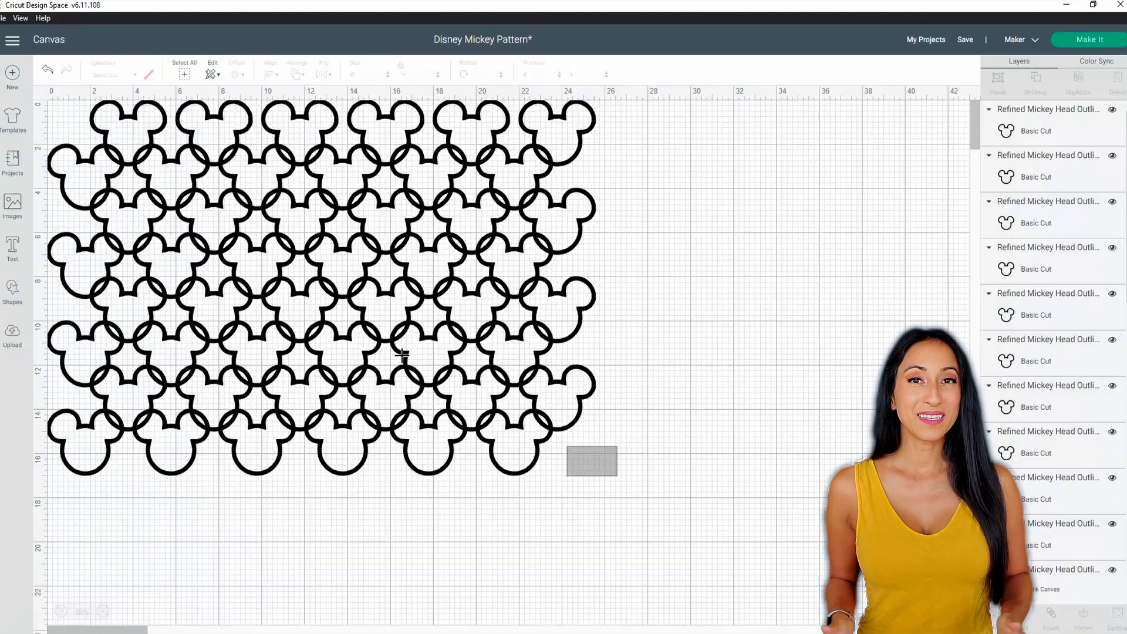
click(149, 74)
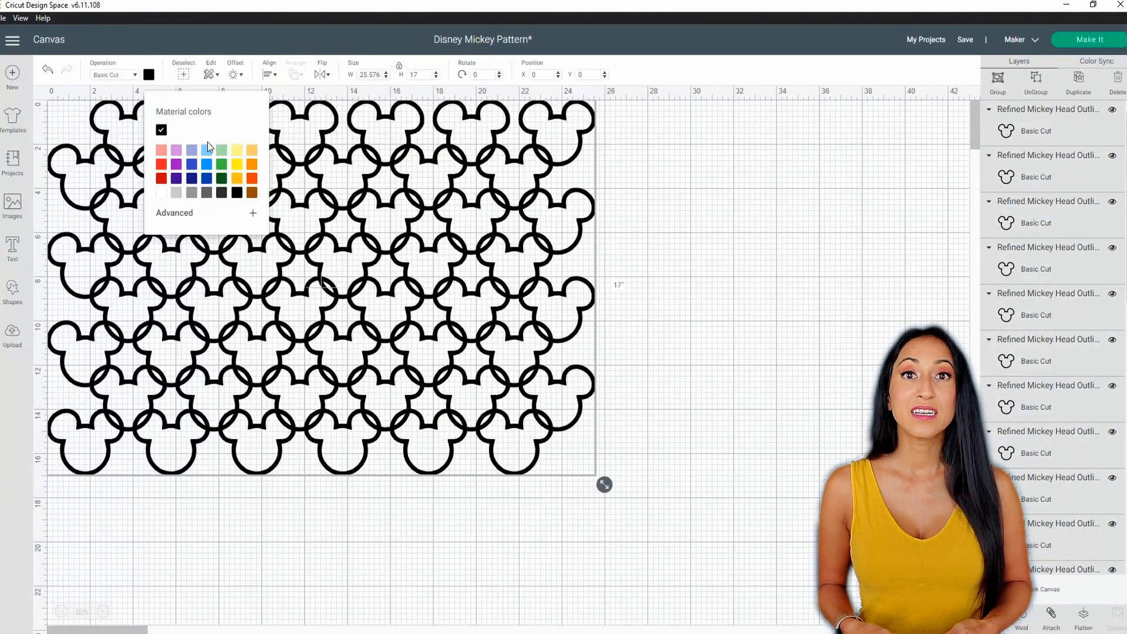
click(237, 164)
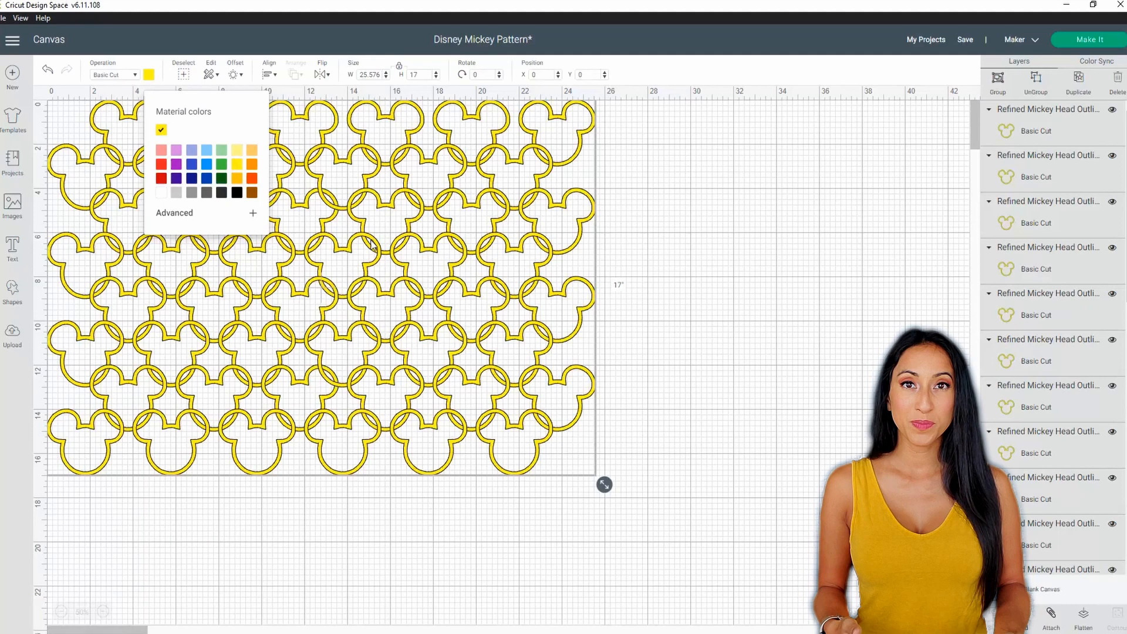
click(652, 300)
Step: Select all the yellow Mickey heads and weld them into one continuous shape
click(103, 611)
click(104, 612)
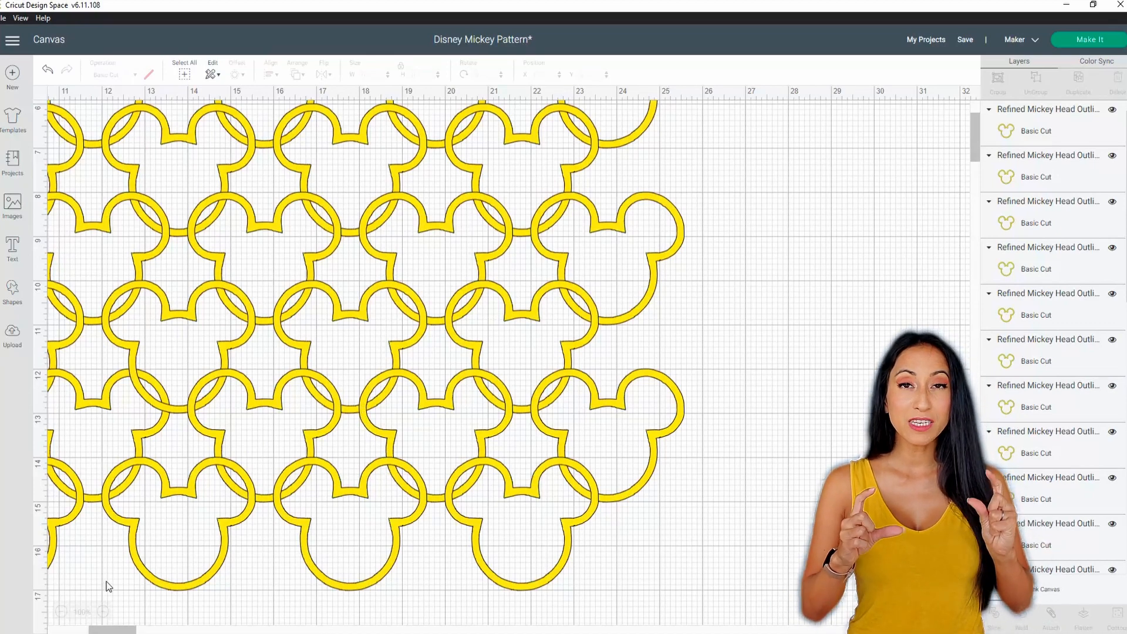
click(61, 612)
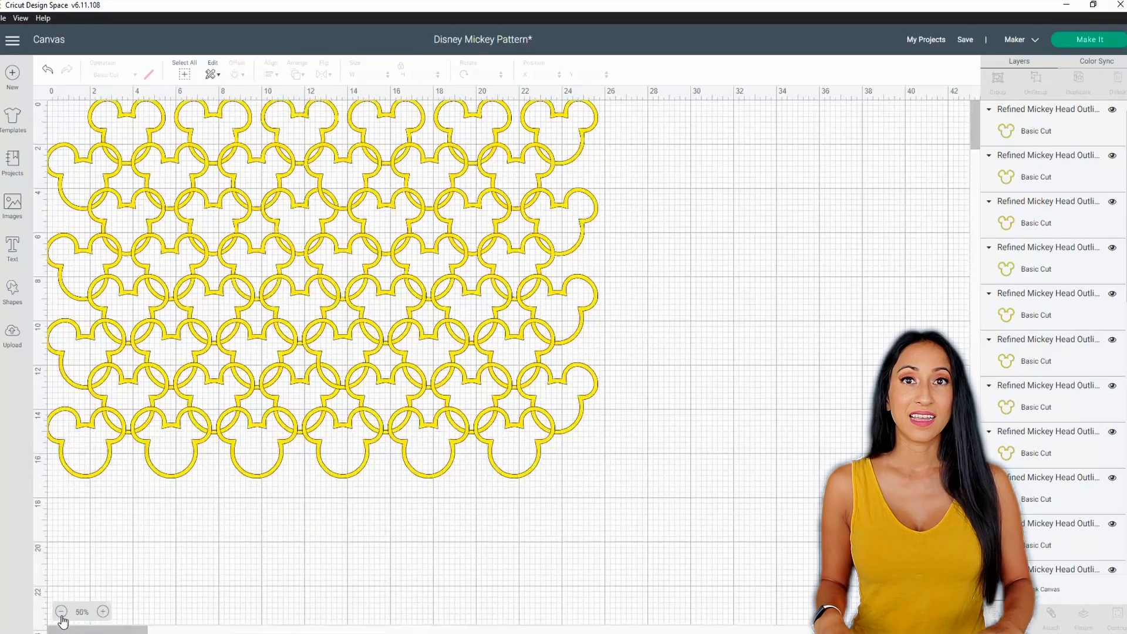
click(61, 613)
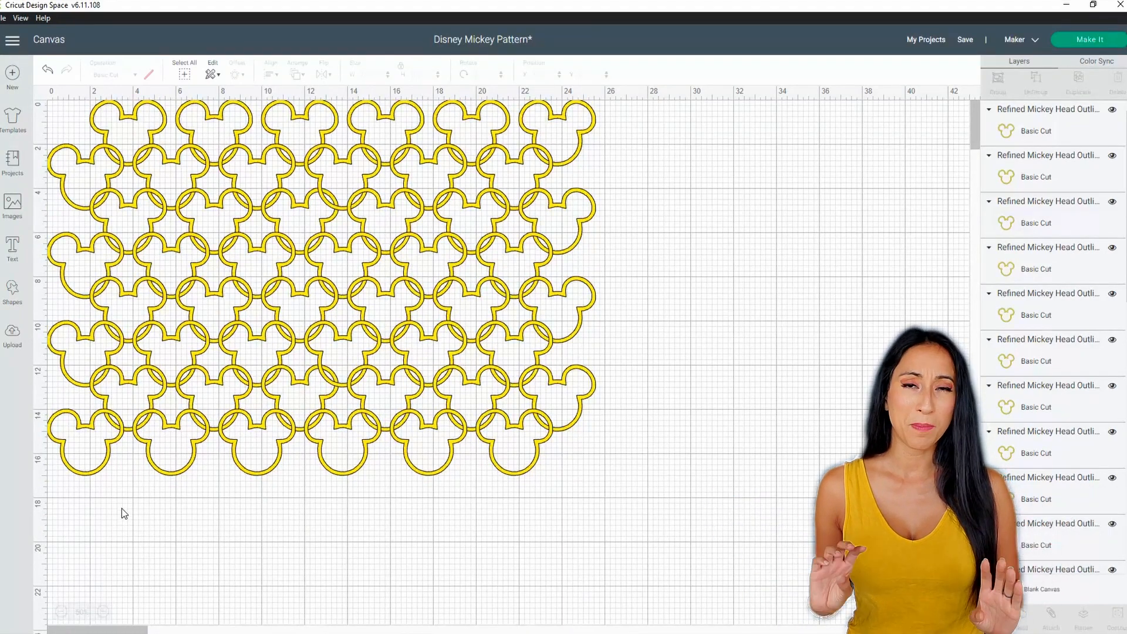
drag(715, 547, 53, 101)
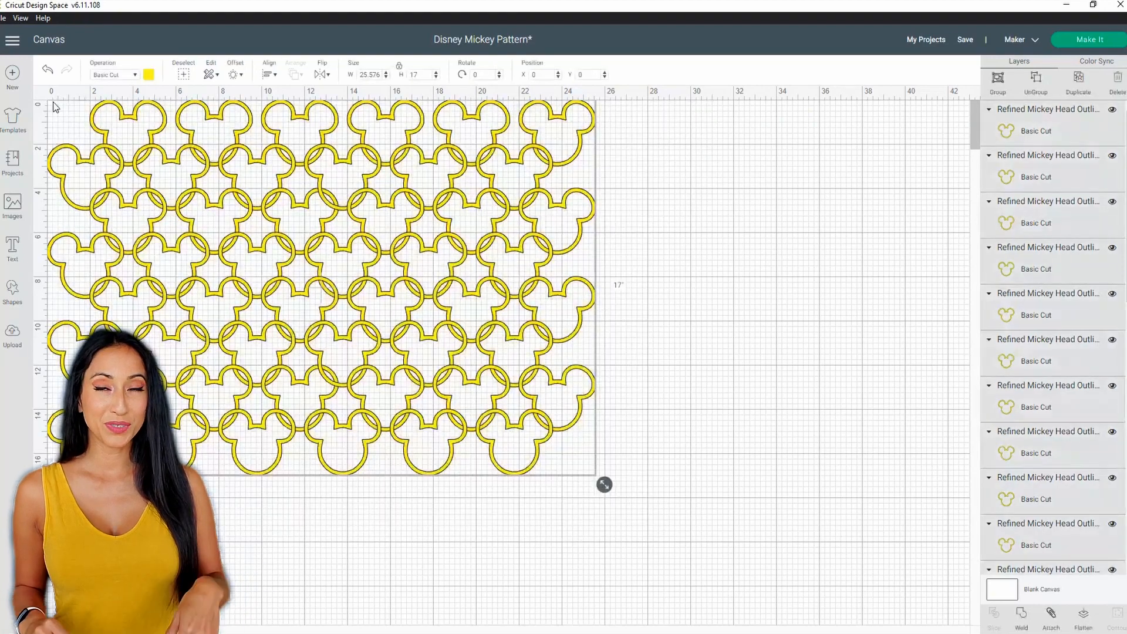
click(1023, 618)
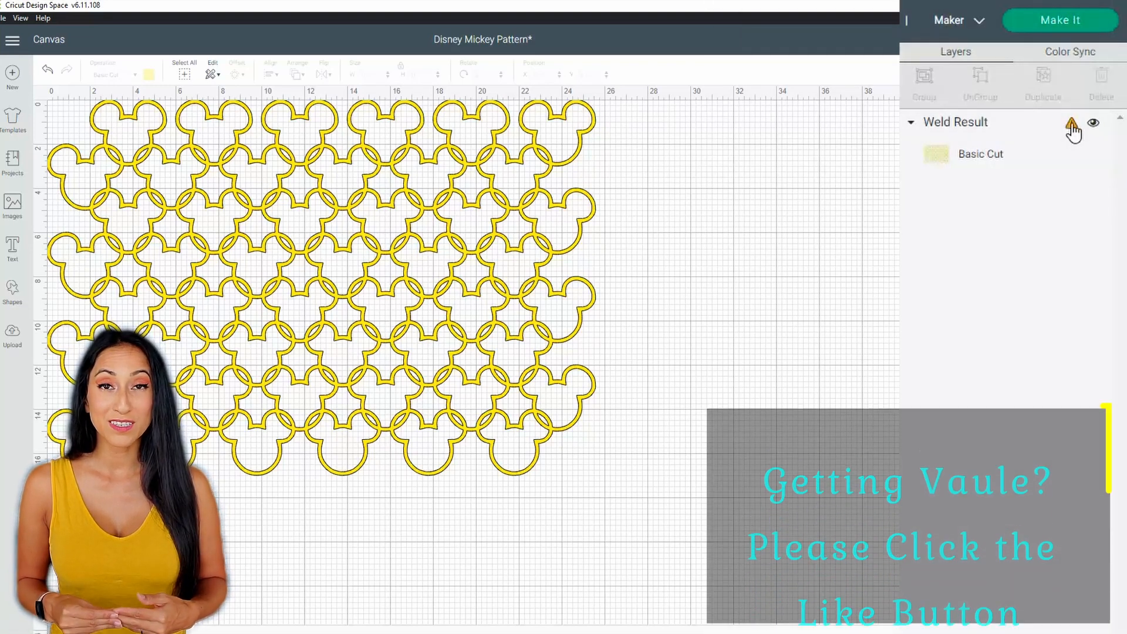
Step: Check the size warning on the welded pattern and examine the merged outlines up close where the heads overlap
click(1070, 126)
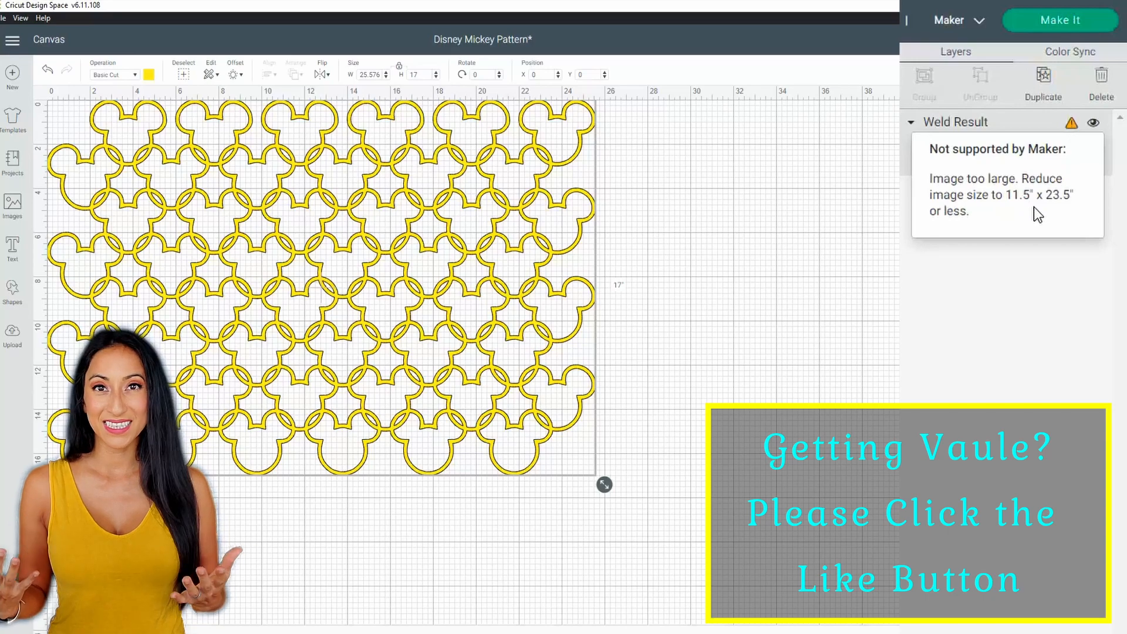
click(530, 599)
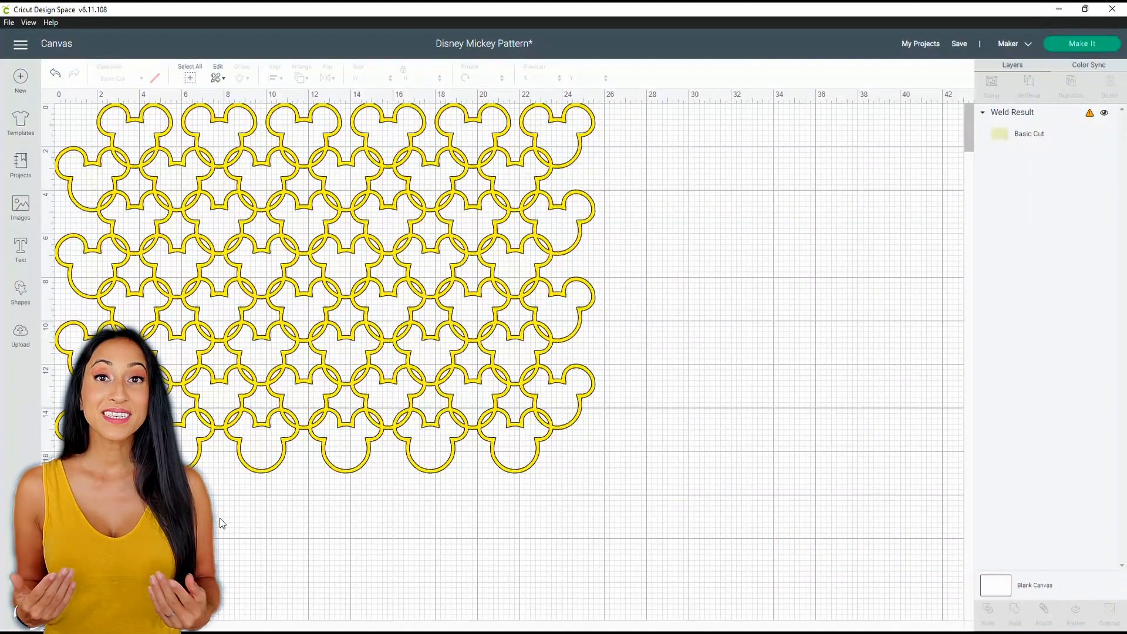
click(116, 604)
click(115, 605)
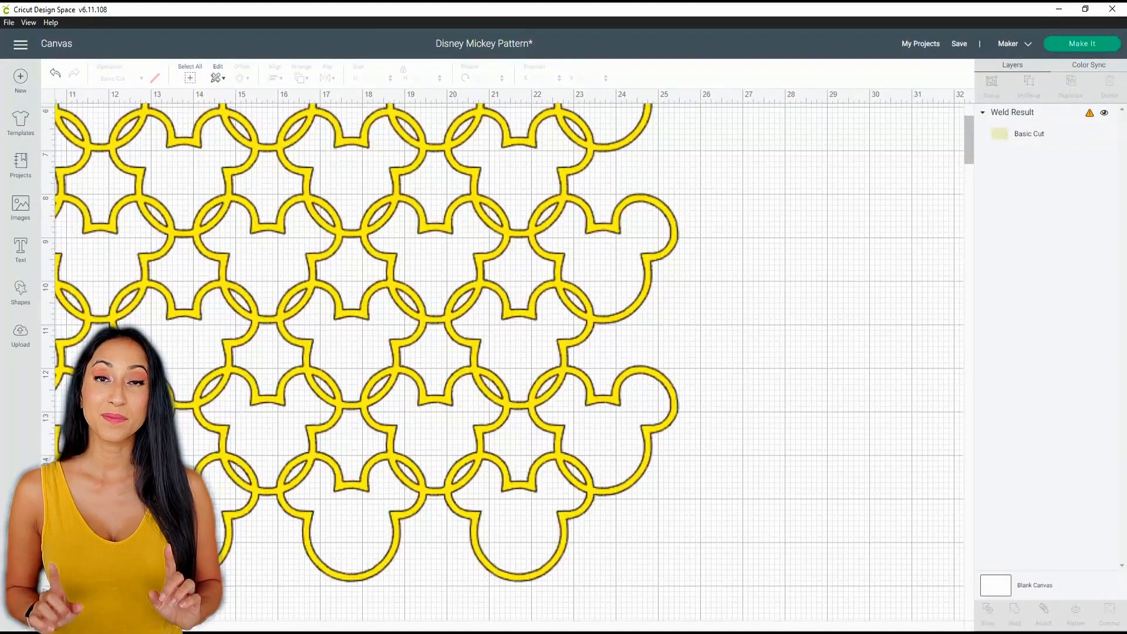
click(116, 605)
click(116, 605)
click(116, 605)
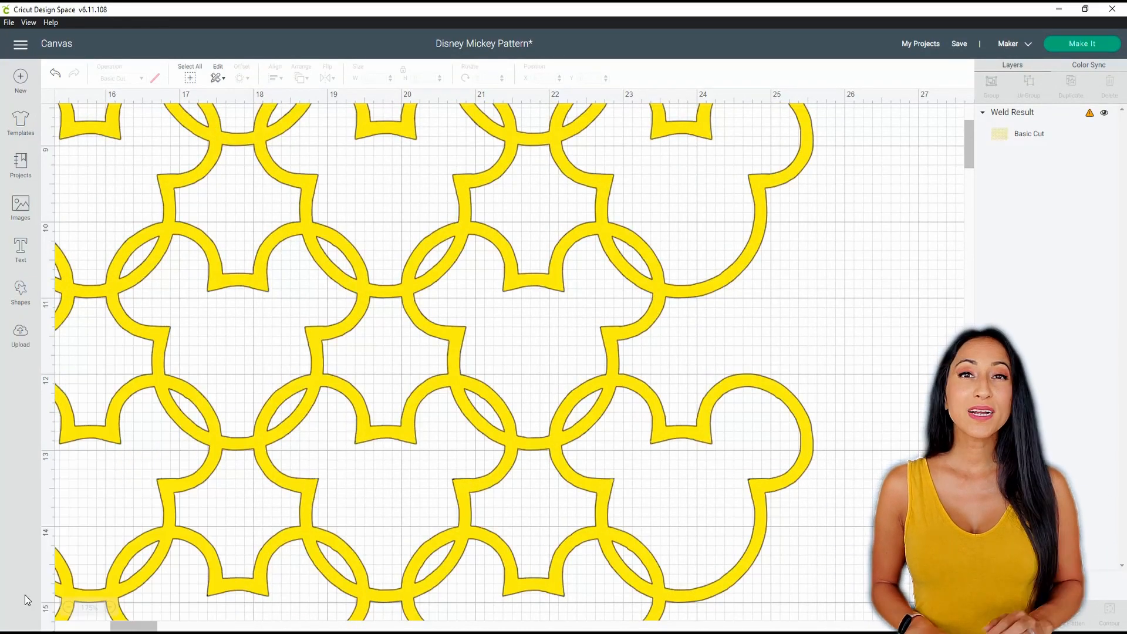
click(69, 609)
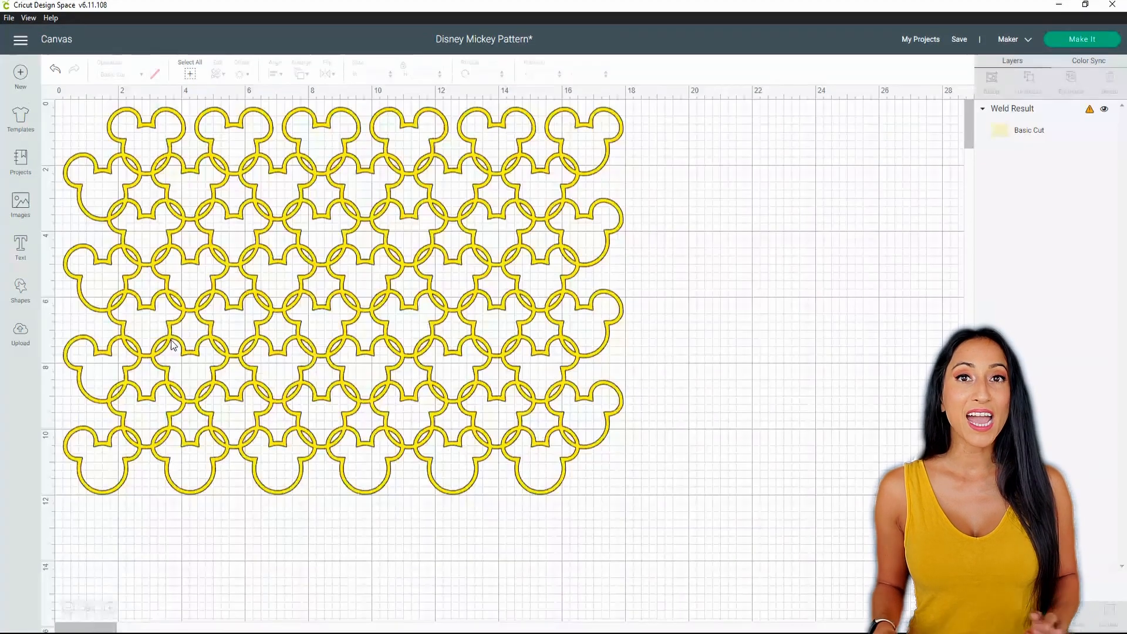
Step: Duplicate the welded Mickey pattern and hide the original layer as a backup
click(434, 277)
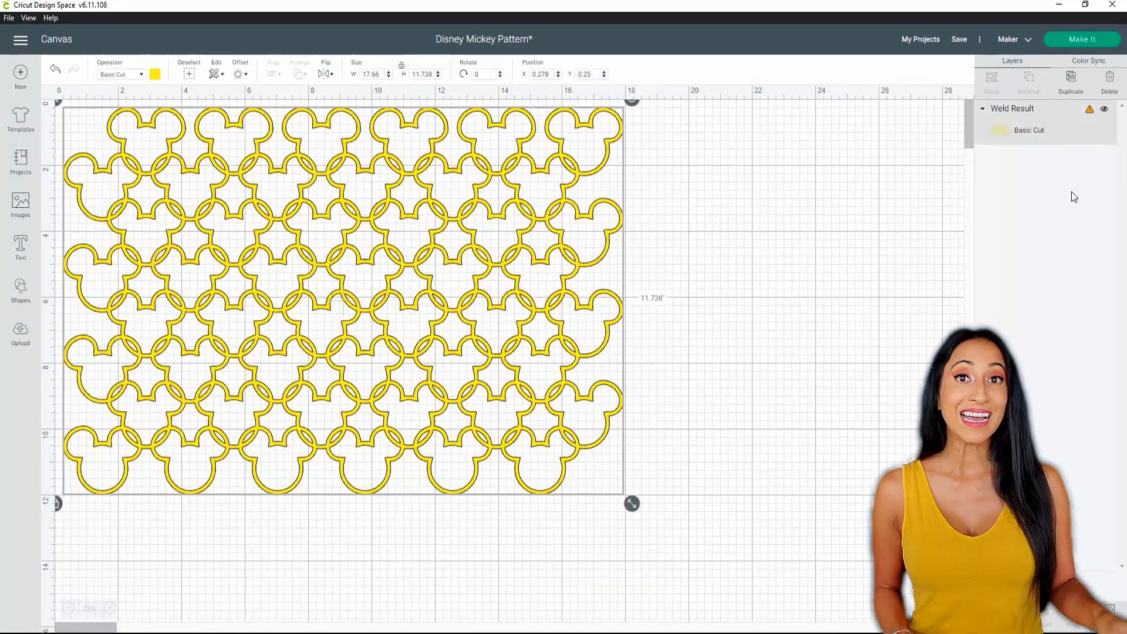
key(ctrl+d)
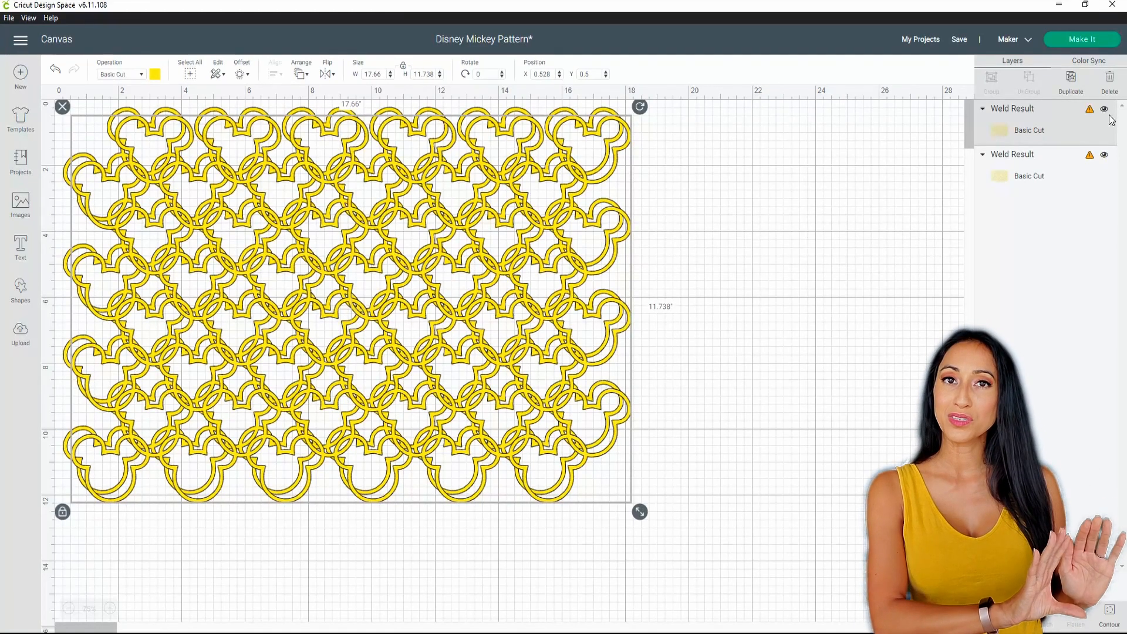
click(1104, 157)
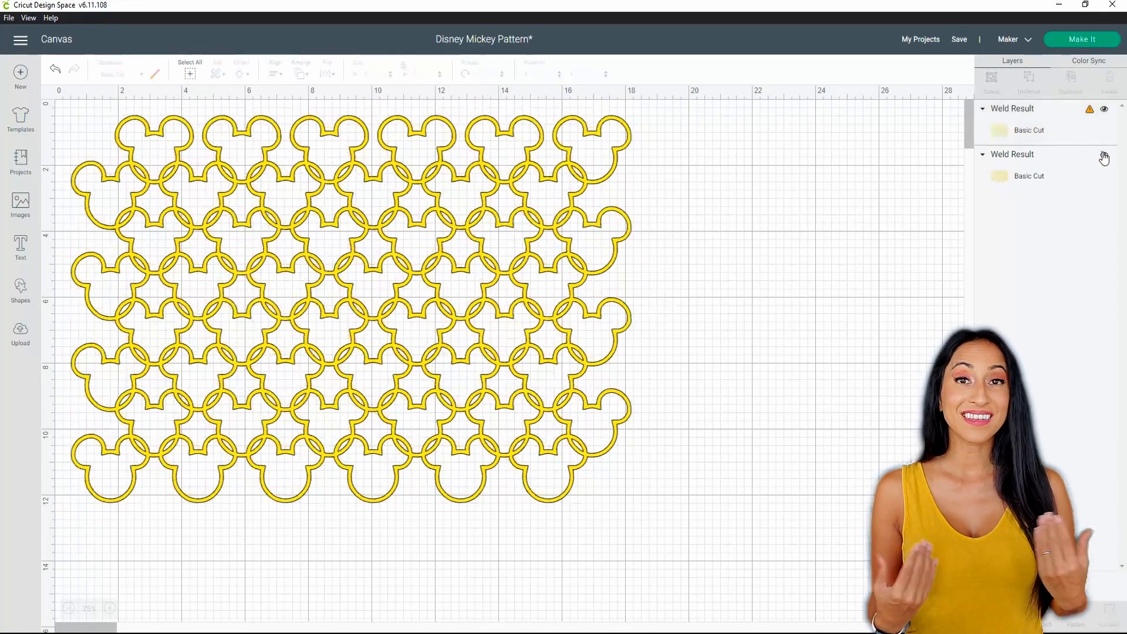
Step: Insert a square, place it over the pattern at about X 12.3, Y 3.4, and color it light gray
click(533, 207)
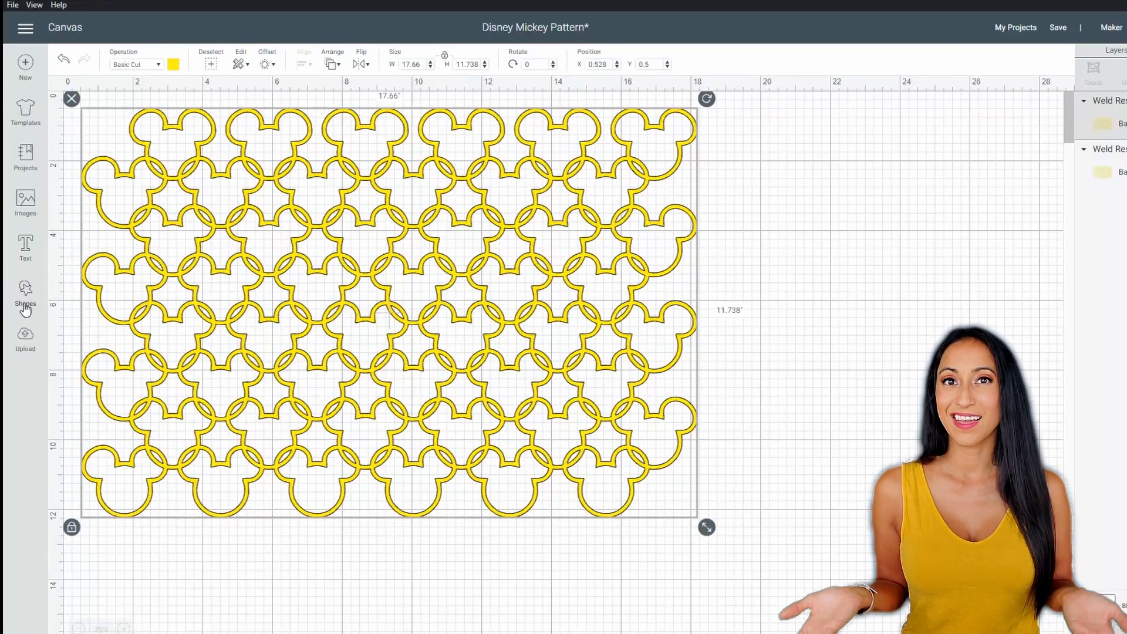
click(24, 306)
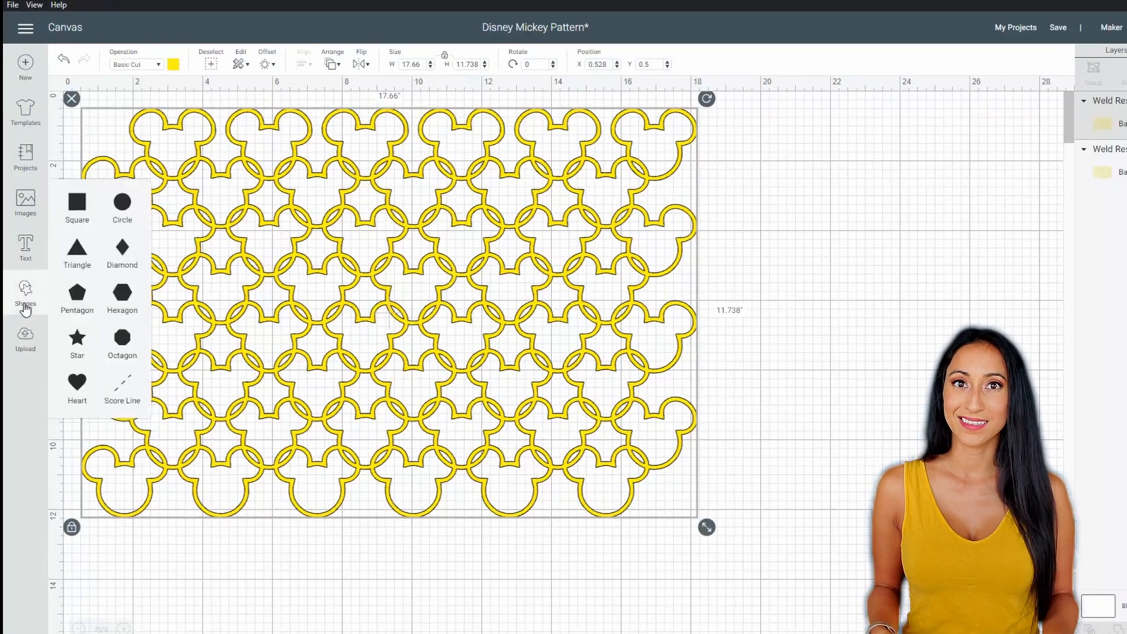
click(74, 217)
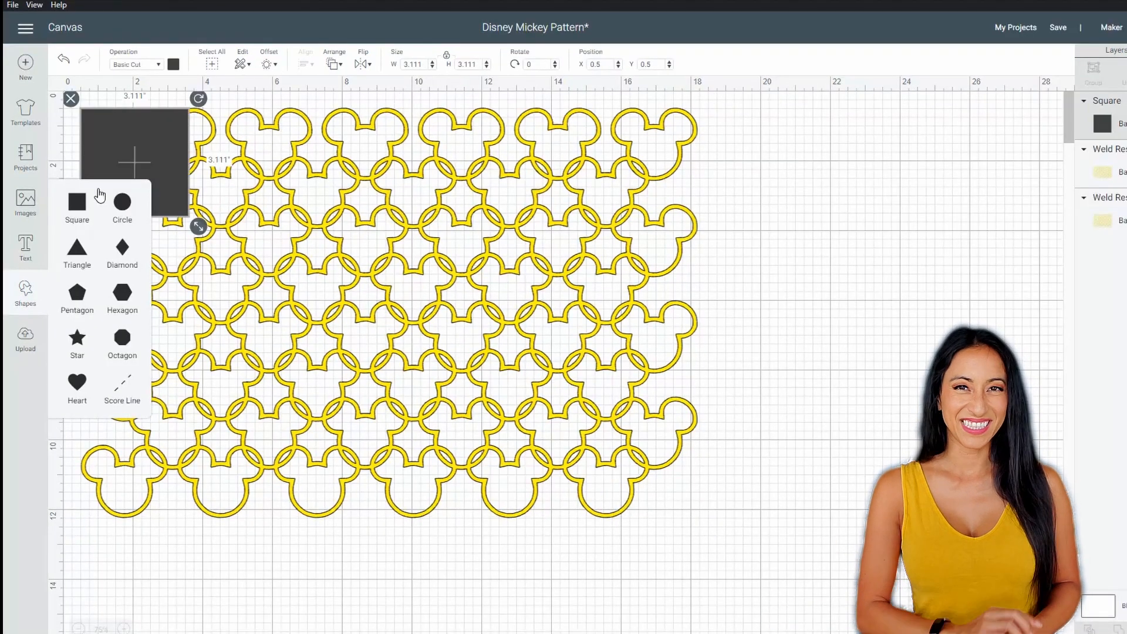
drag(180, 144, 594, 247)
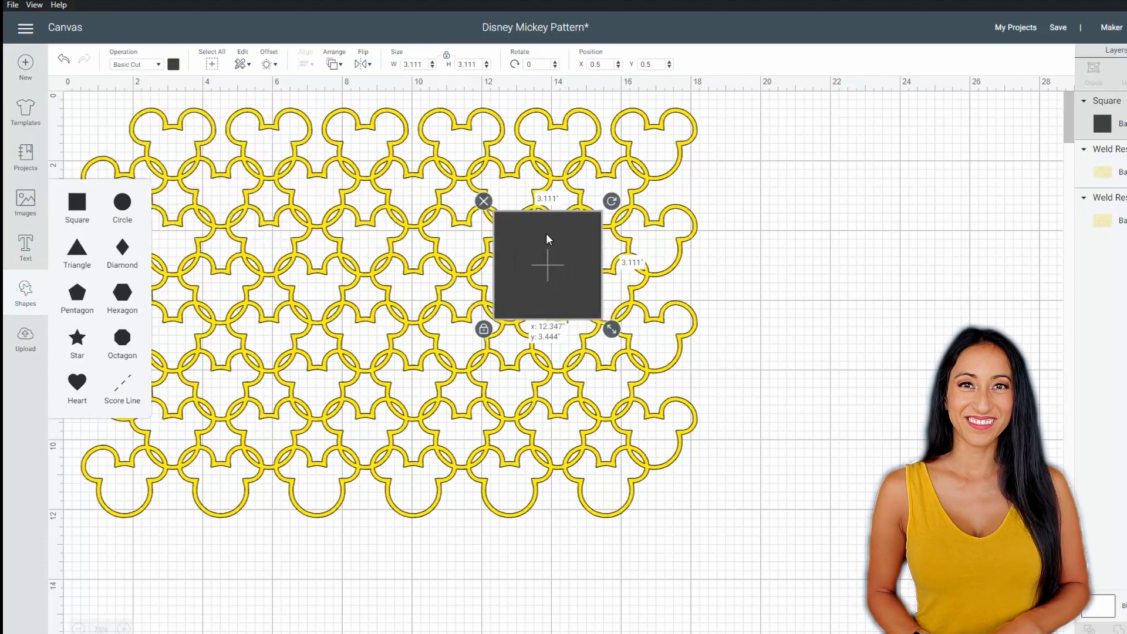
click(174, 66)
click(206, 189)
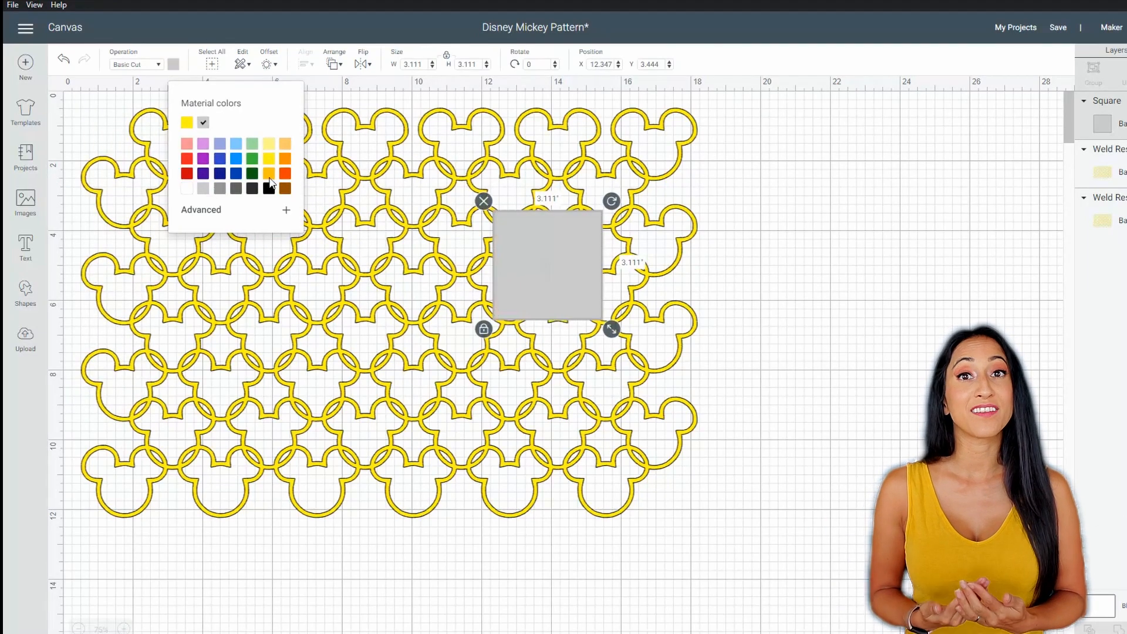
Step: Unlock the gray square's proportions and set its size to 11 inches wide by 5 inches high
click(424, 66)
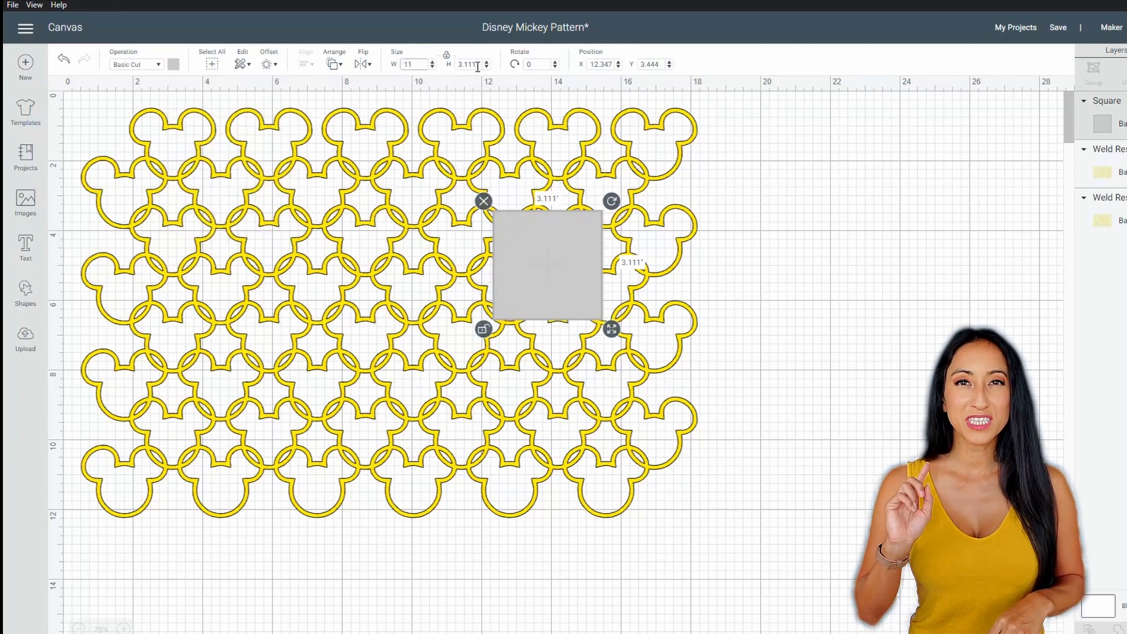
drag(477, 67, 454, 67)
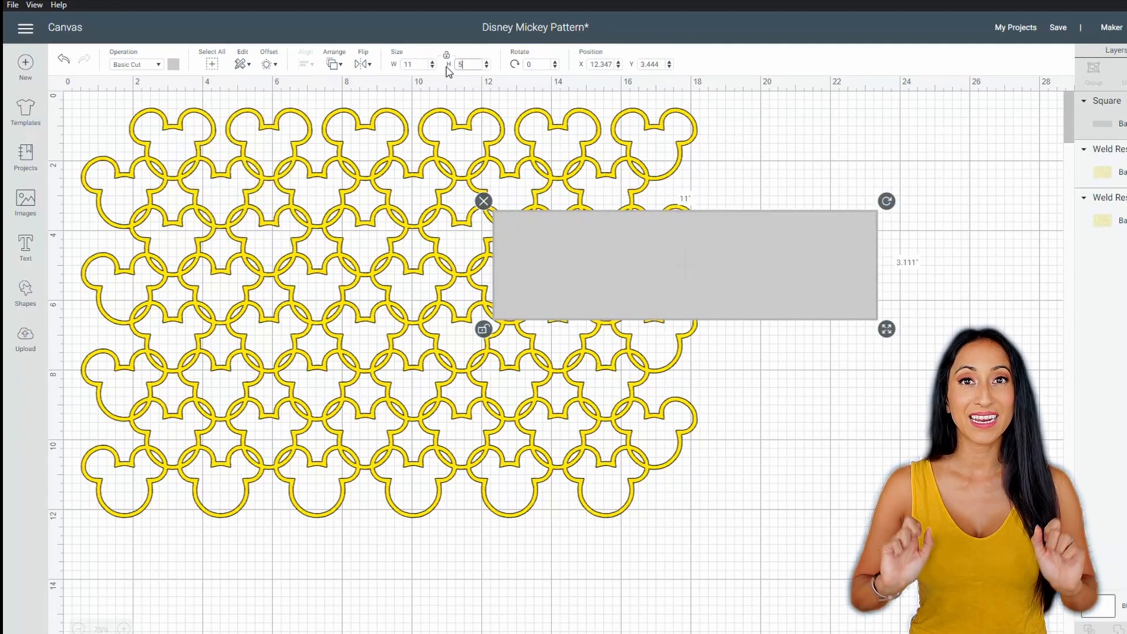
key(Return)
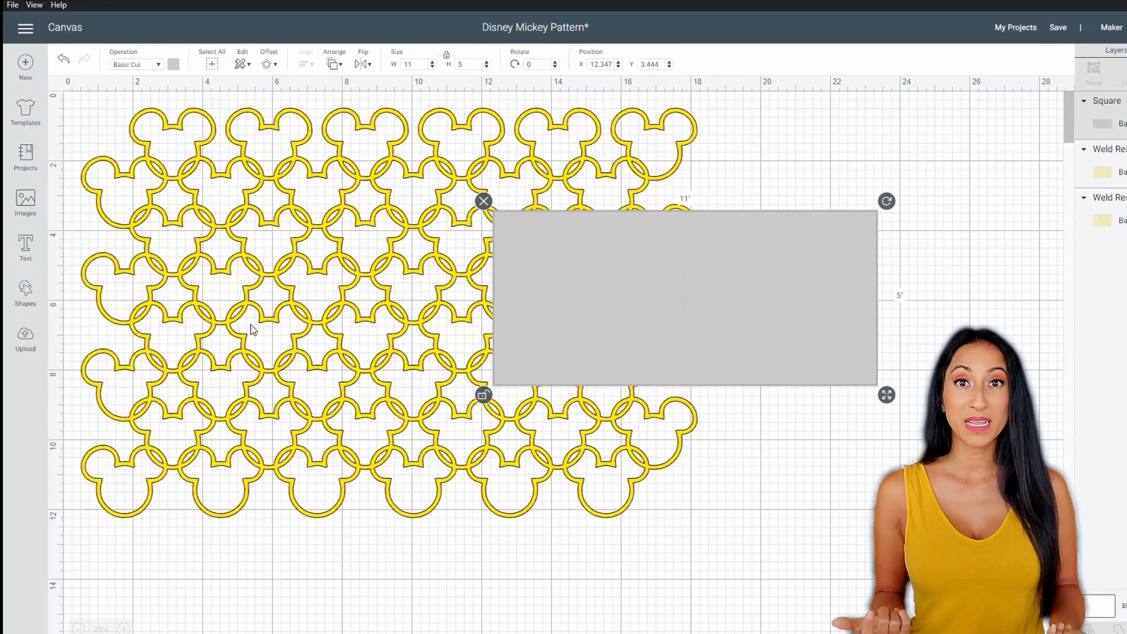
Step: Move the pattern toward the canvas center, place the gray rectangle over it at X 7.917, Y 3.042, and send the rectangle to the back
drag(251, 328, 453, 375)
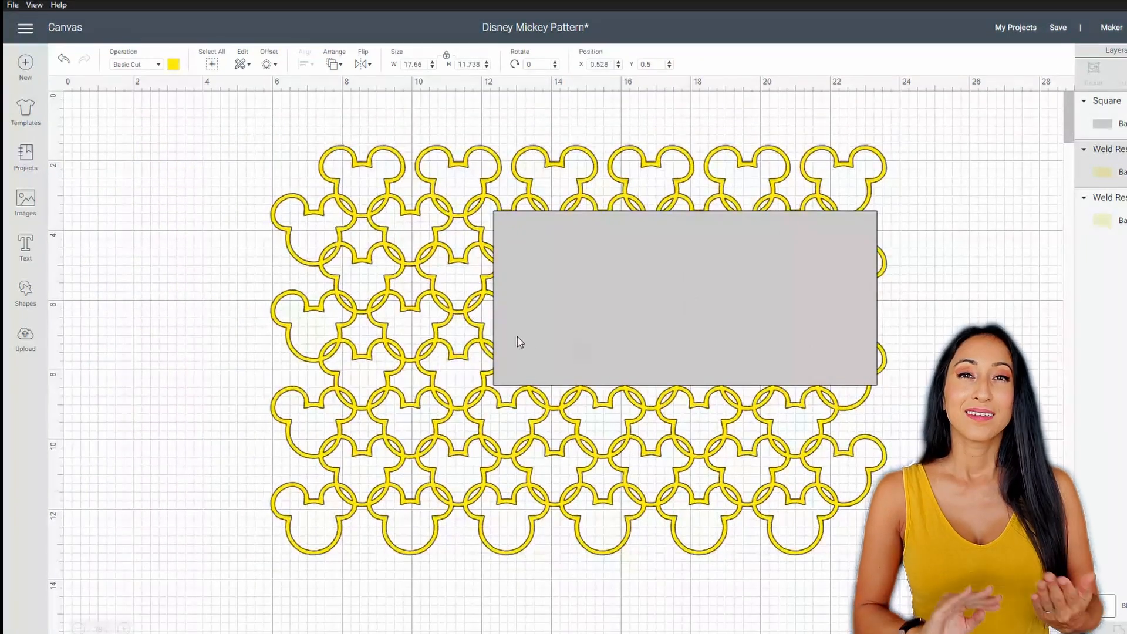
drag(516, 342, 364, 327)
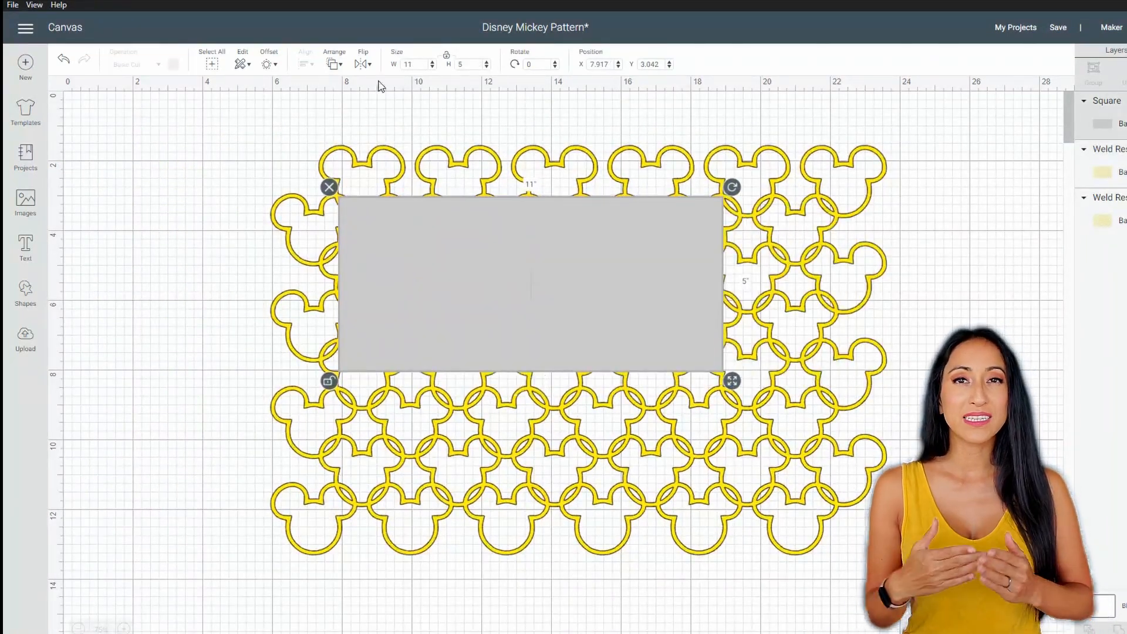
click(344, 64)
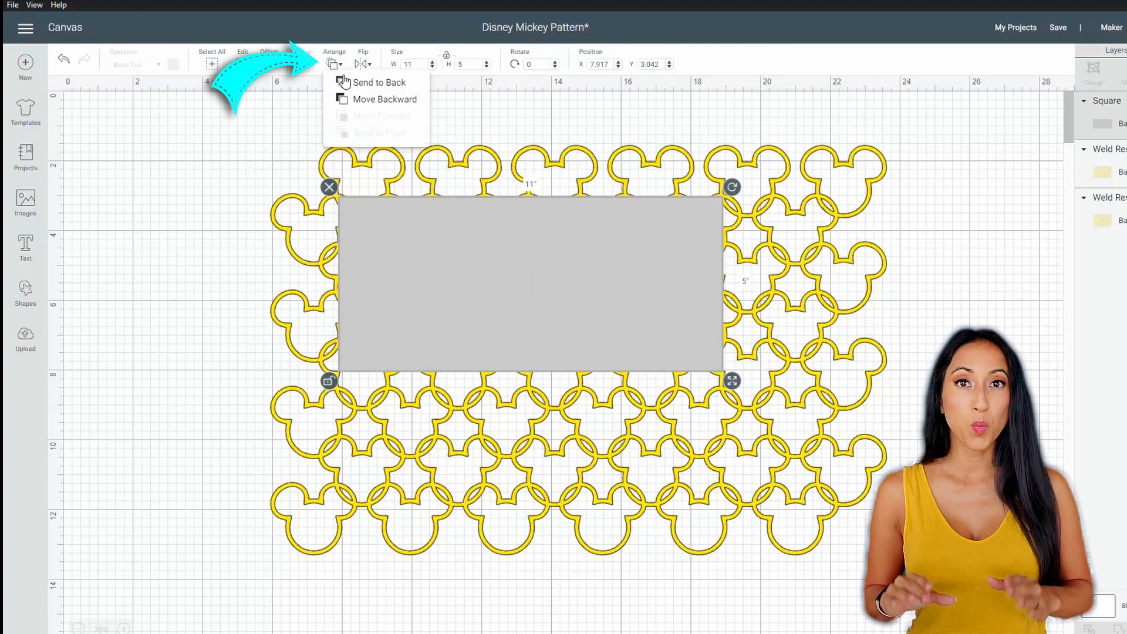
click(379, 82)
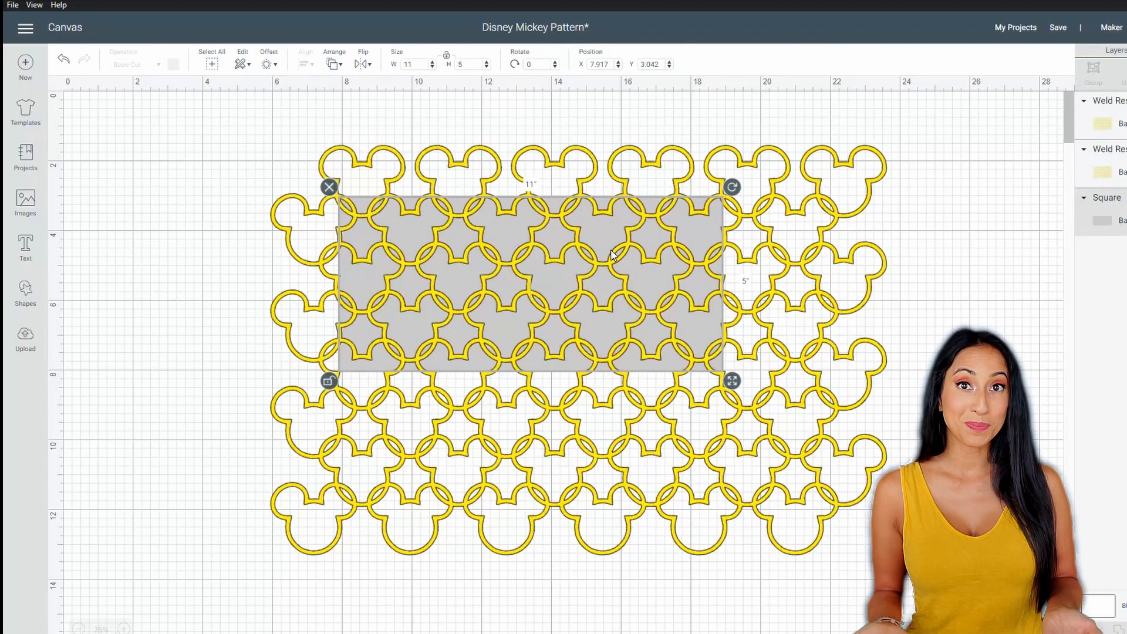
Step: Shift the Mickey pattern over the gray rectangle to about X 5.3, Y 1.7, and try scaling the pattern down
mouse_move(608, 325)
mouse_down()
mouse_move(619, 329)
mouse_move(587, 333)
mouse_up()
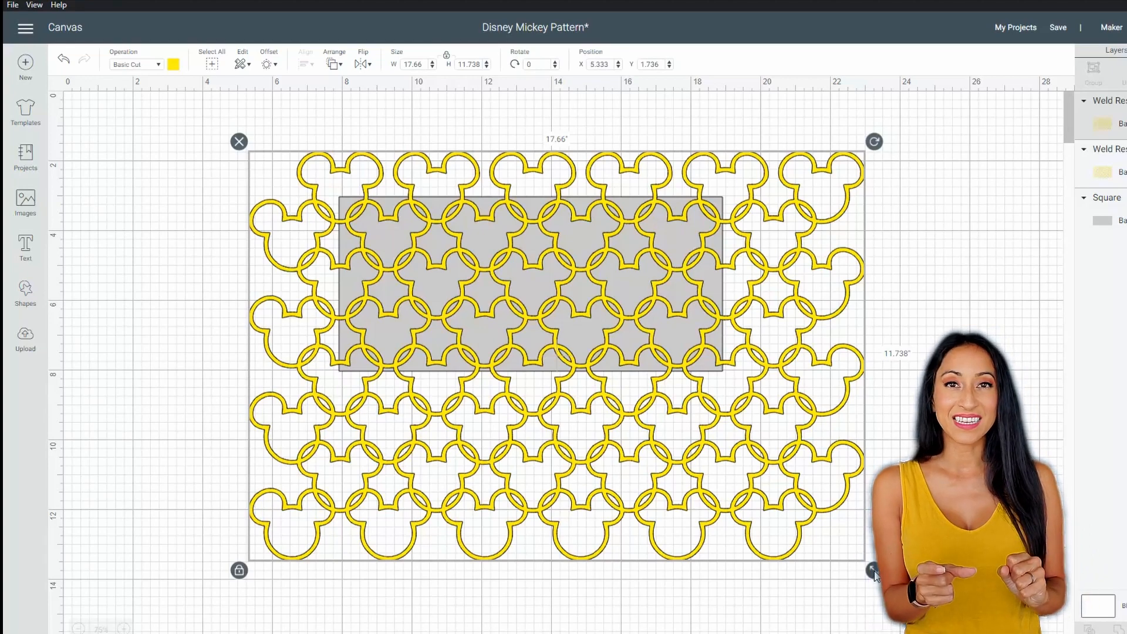
drag(875, 570, 717, 446)
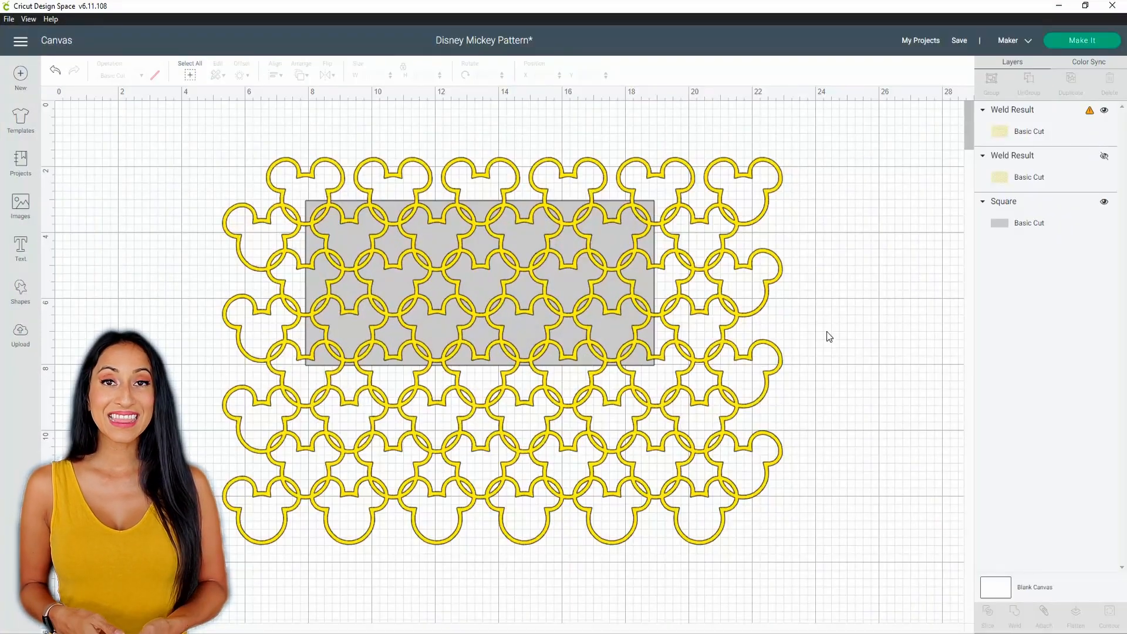
Step: Slice the Mickey pattern with the gray rectangle, then move the leftover outer pattern aside and delete it
drag(912, 333, 599, 238)
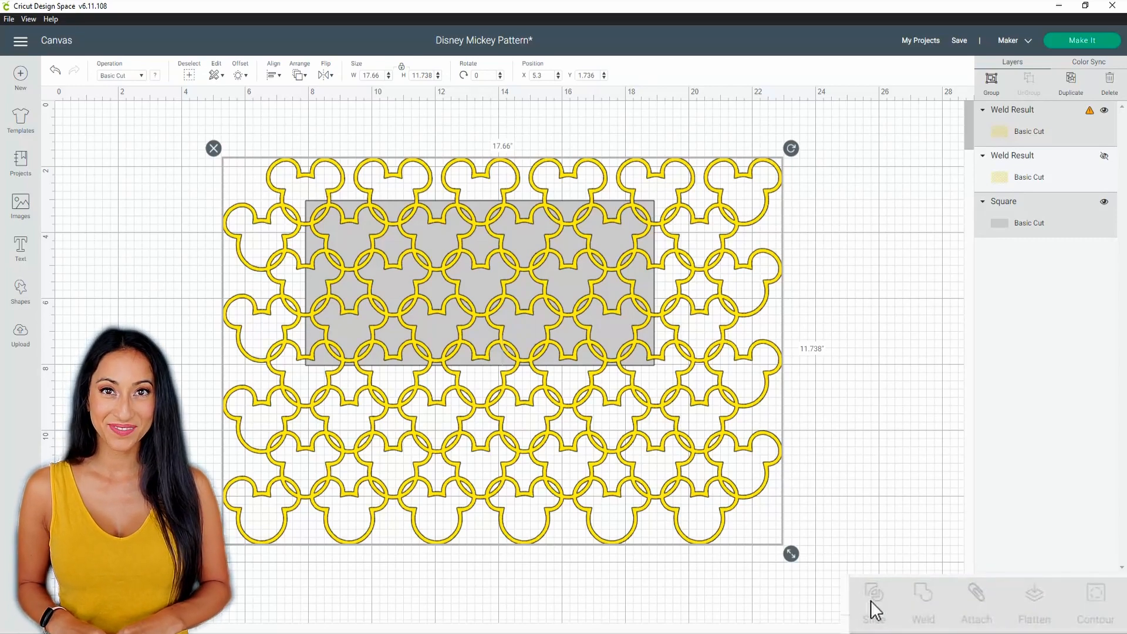
click(916, 519)
drag(699, 405, 879, 451)
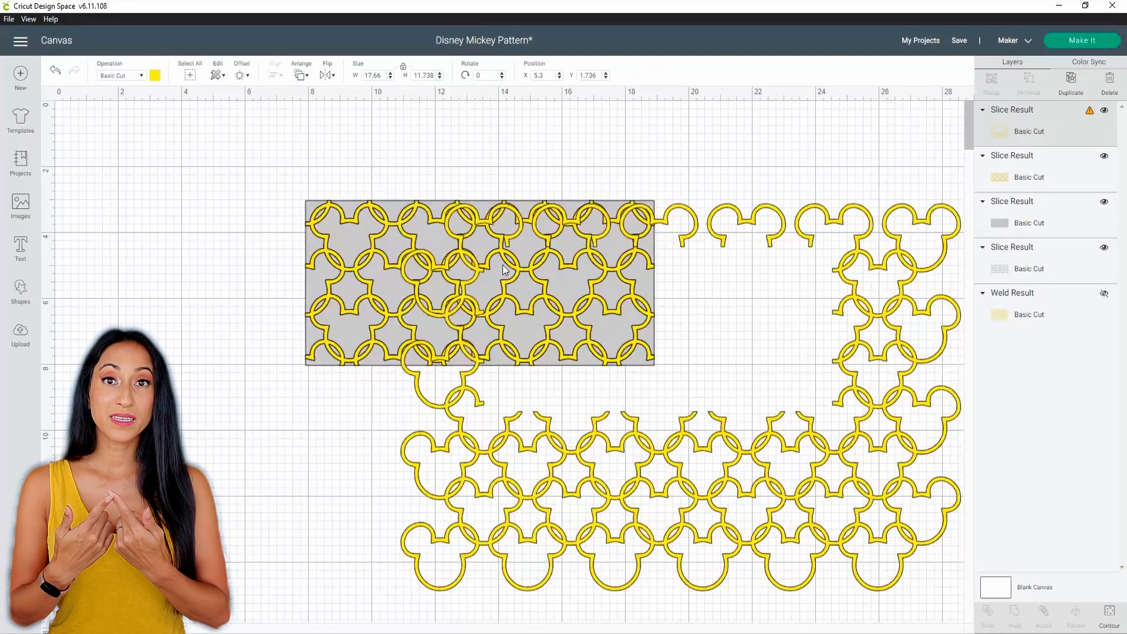
click(1111, 90)
Step: Separate the remaining slice pieces and delete the other pattern cutout and the gray rectangle, keeping only the yellow pattern section
drag(601, 276, 815, 465)
drag(562, 237, 433, 435)
click(411, 265)
key(Delete)
click(256, 421)
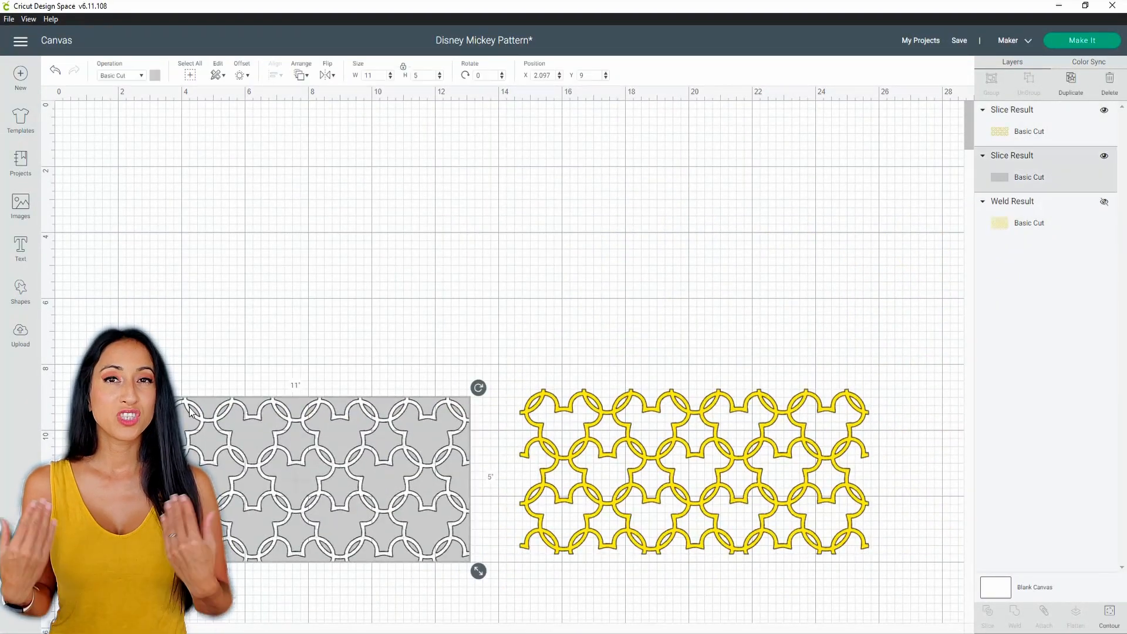
key(Delete)
Step: Move the 11 by 5 inch yellow pattern section up the canvas to about X 6.986, Y 2.431
drag(558, 529, 378, 327)
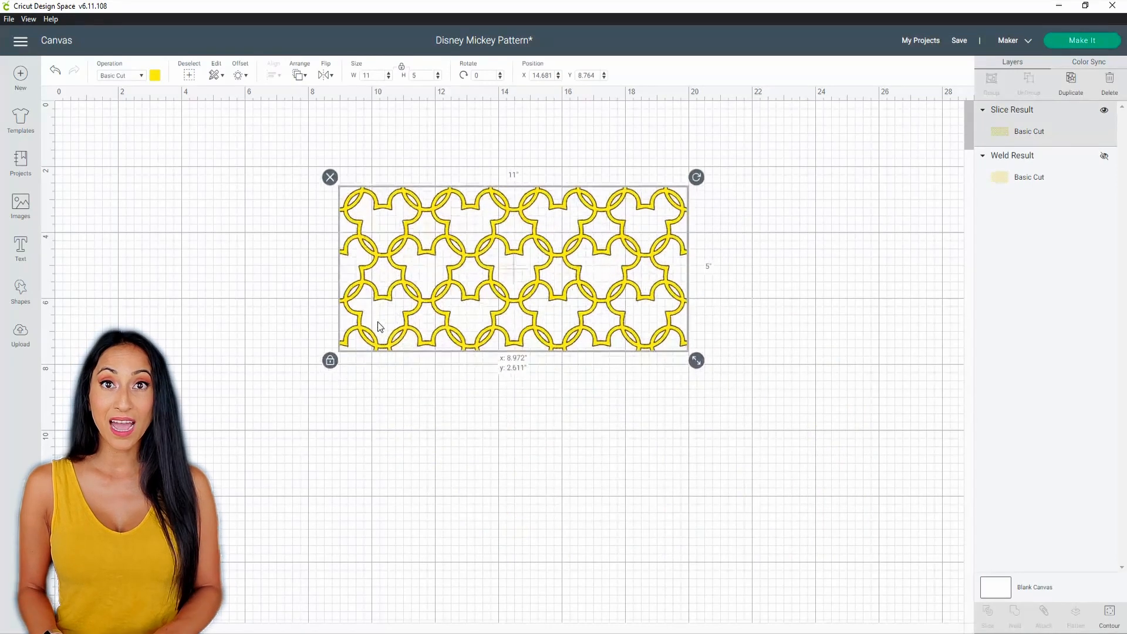
click(794, 336)
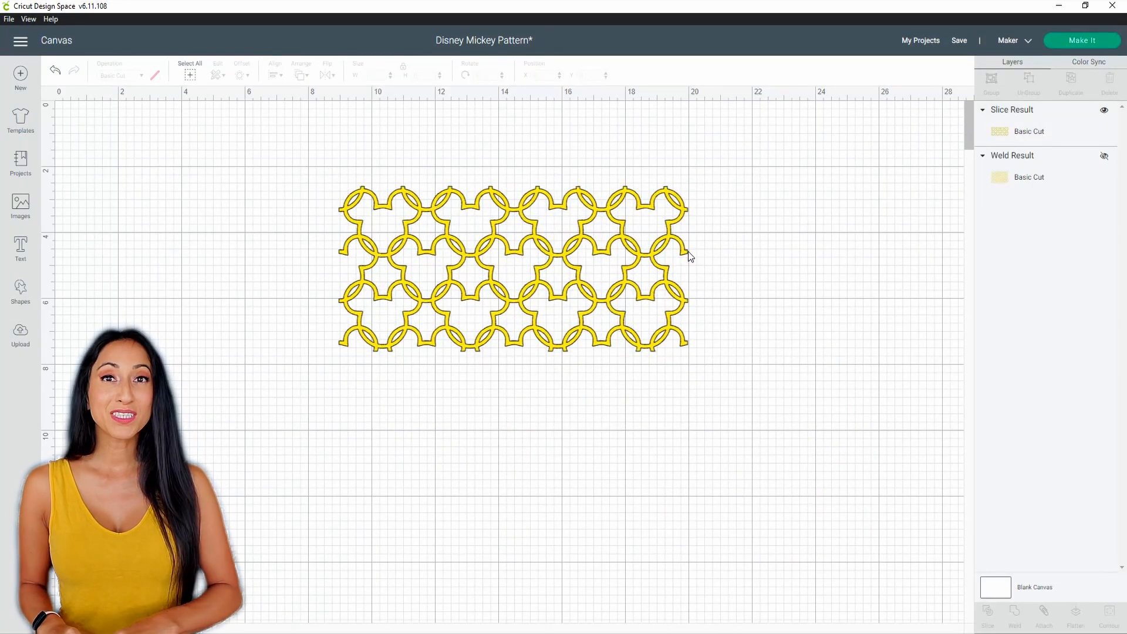
drag(423, 310, 360, 304)
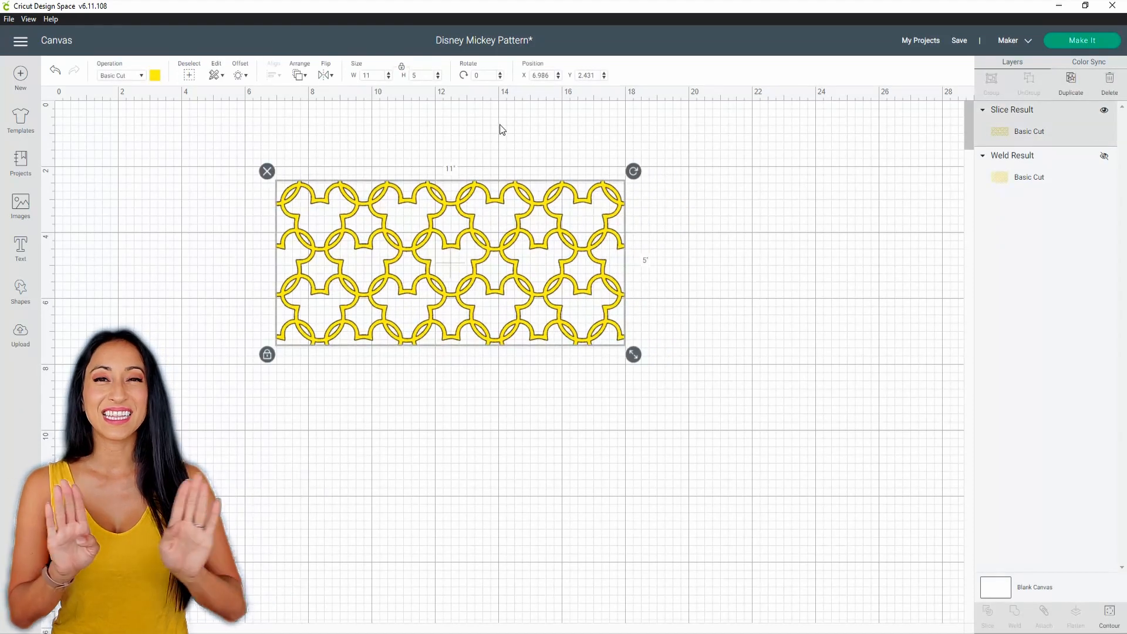
Step: Duplicate the pattern section and place the copy edge to edge with the original at about X 18.056, Y 2.417 to test the repeat
click(1072, 94)
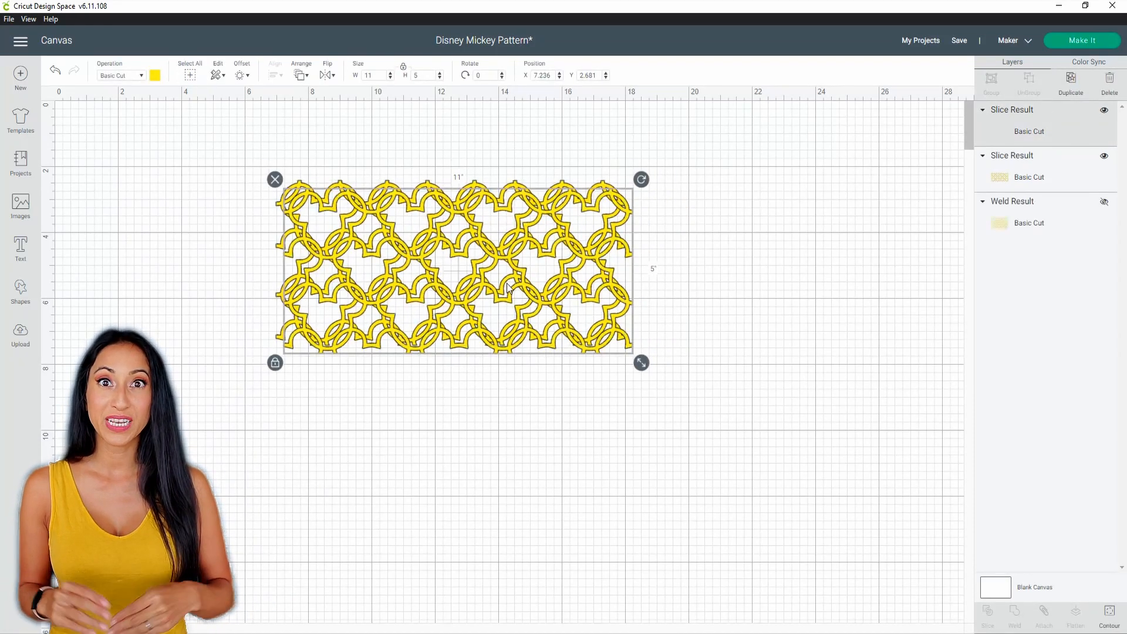
drag(508, 287, 852, 274)
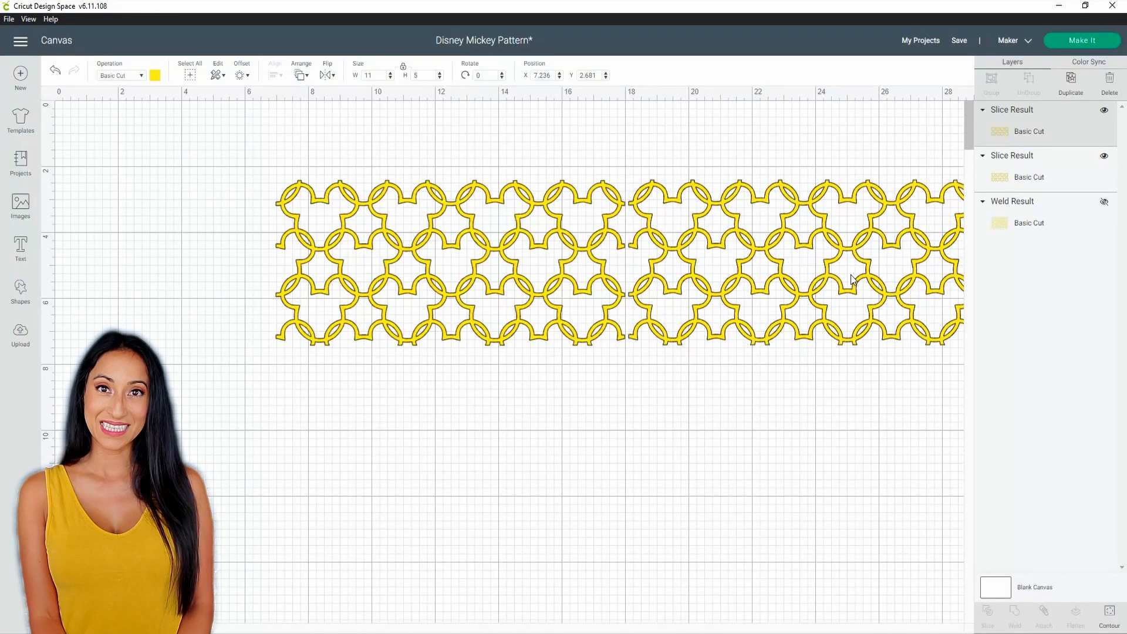
drag(757, 297, 755, 298)
click(743, 374)
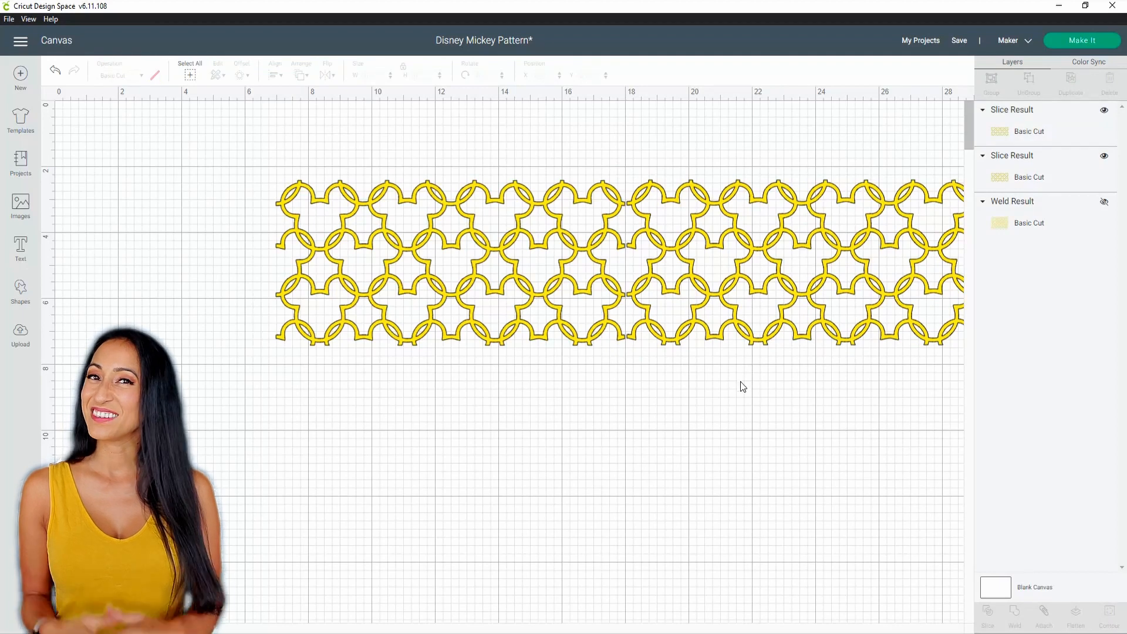
Step: Move the duplicate section below the original to about X 11.667, Y 8.236 and delete it
drag(791, 243, 589, 433)
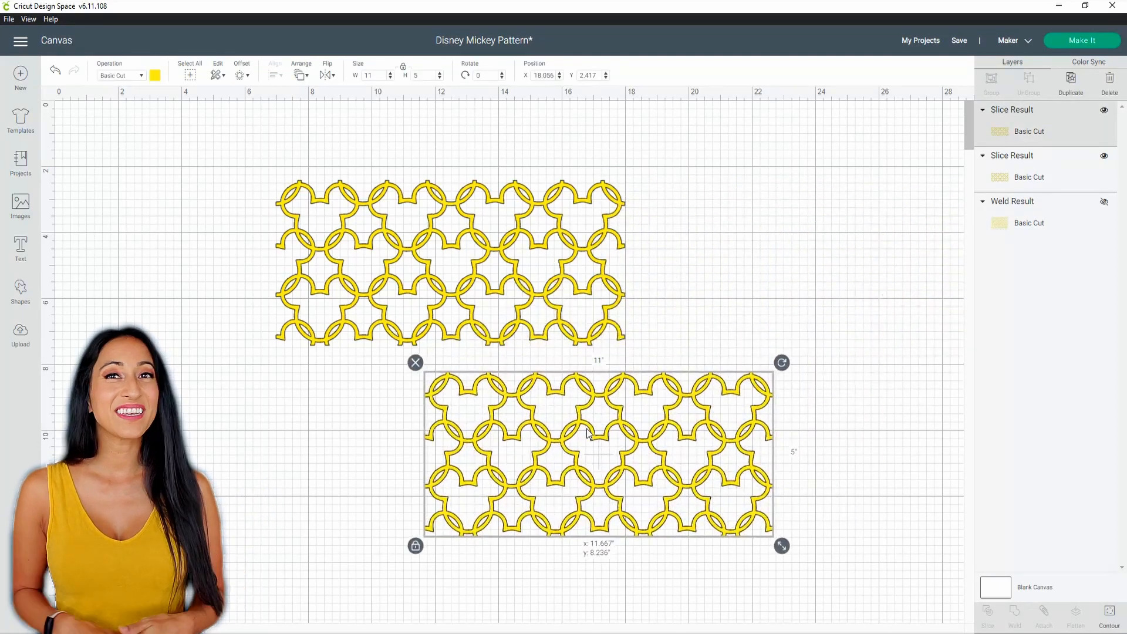
click(415, 362)
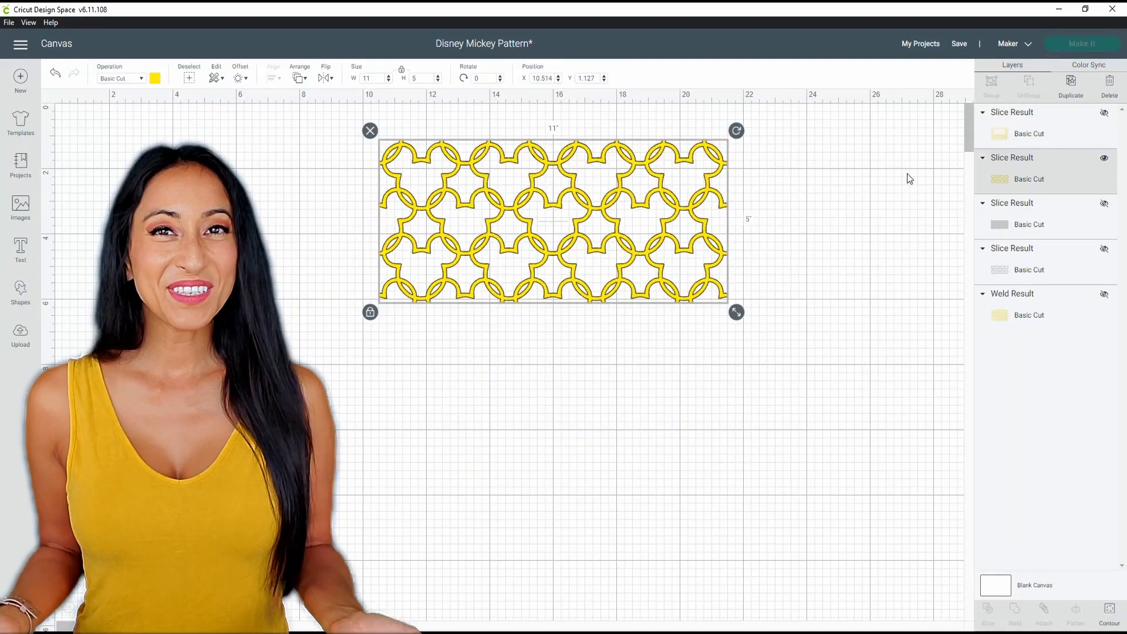